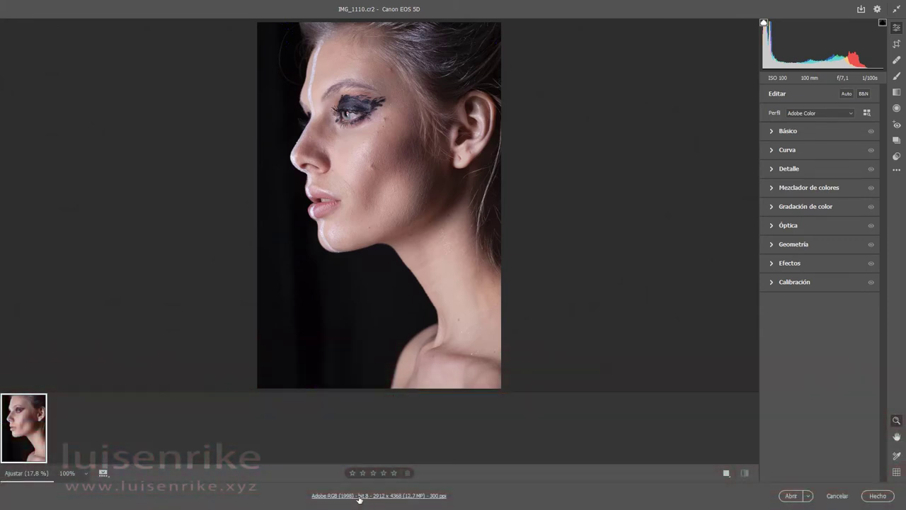
Review the color space, bit depth and image size options in the workflow preferences and accept them
{"action": "left_click", "coordinate": [359, 496]}
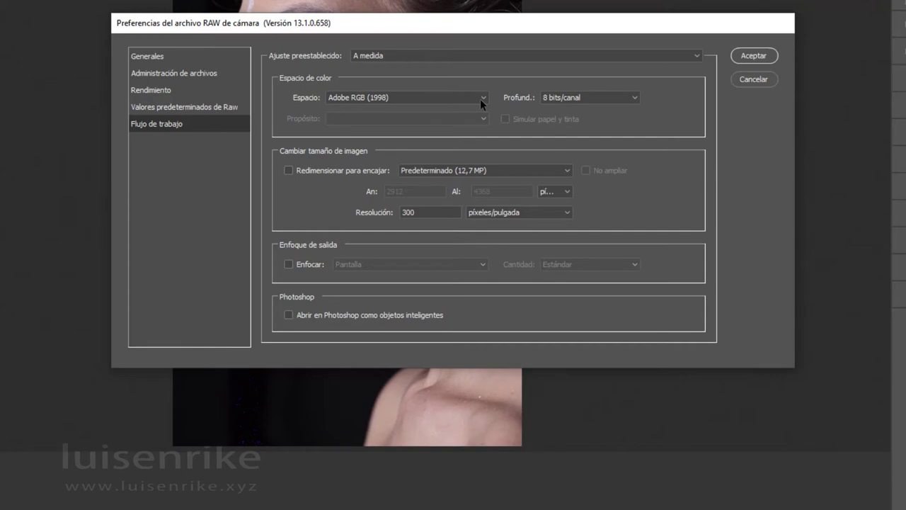
{"action": "left_click", "coordinate": [632, 97]}
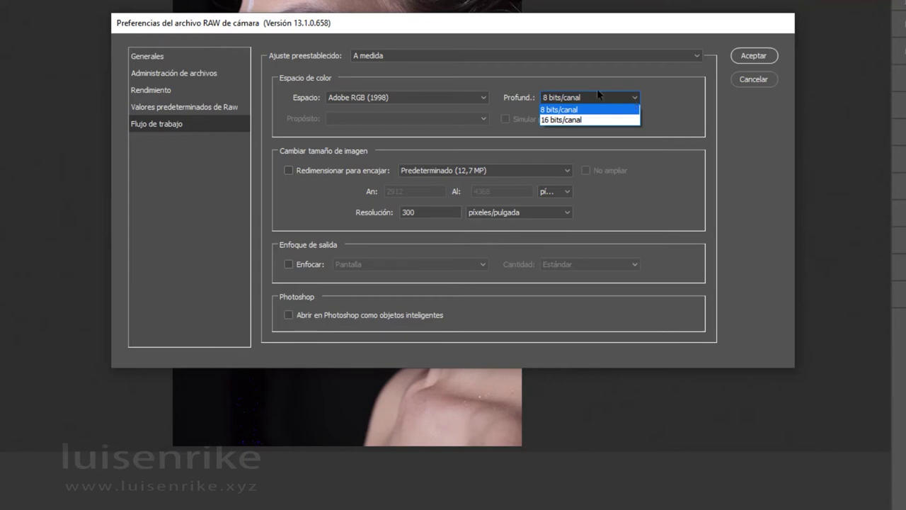
{"action": "left_click", "coordinate": [579, 104]}
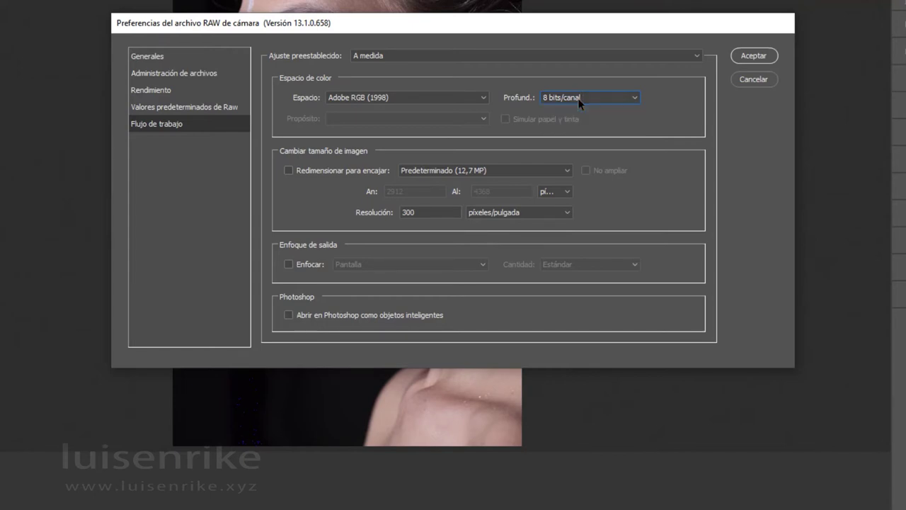
{"action": "left_click", "coordinate": [555, 170]}
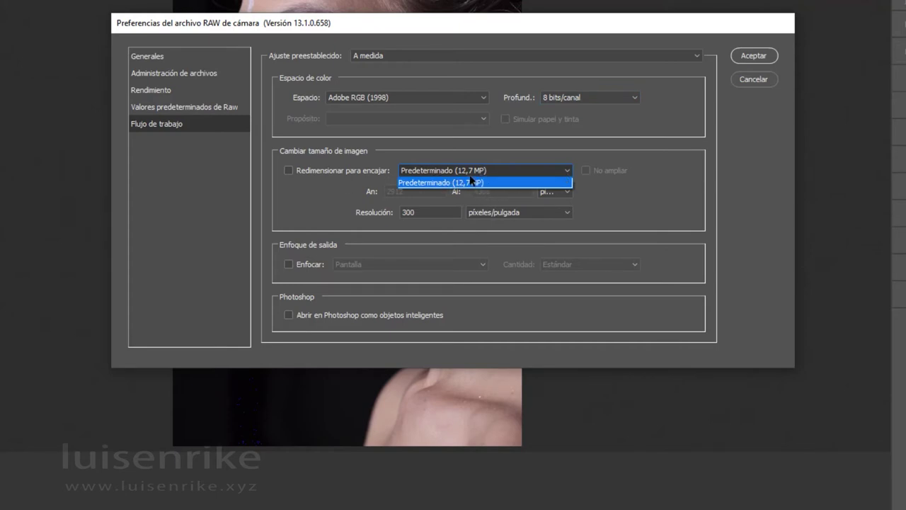
{"action": "left_click", "coordinate": [674, 203]}
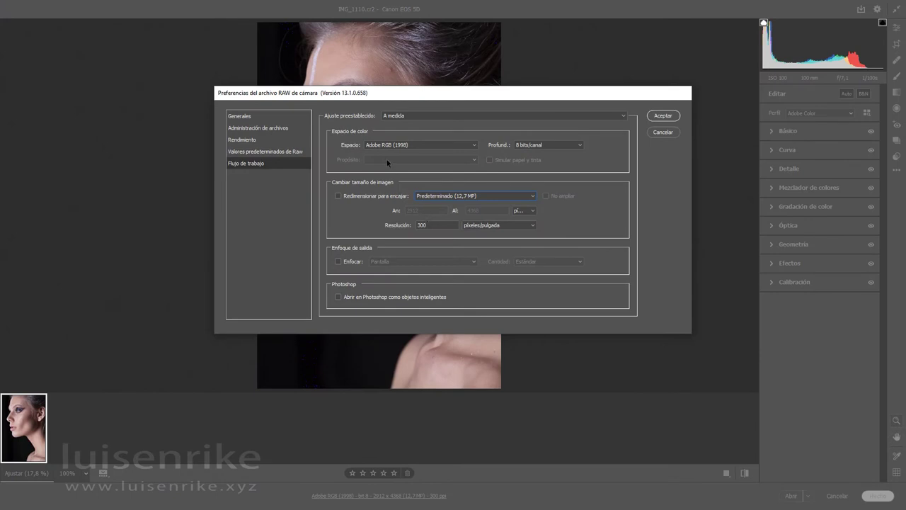
{"action": "left_click", "coordinate": [659, 117]}
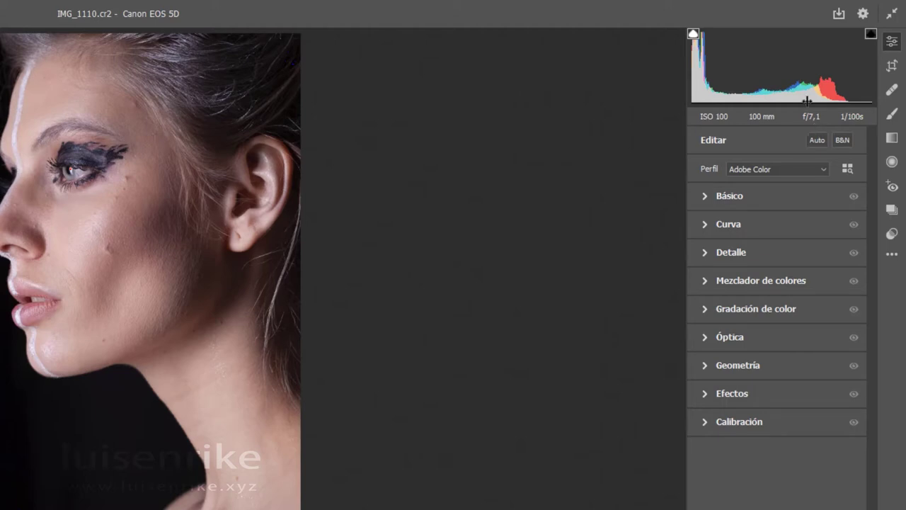
Enable chromatic aberration removal and lens profile corrections in the Óptica settings, toggling the profile correction to compare its effect
{"action": "left_click", "coordinate": [707, 337]}
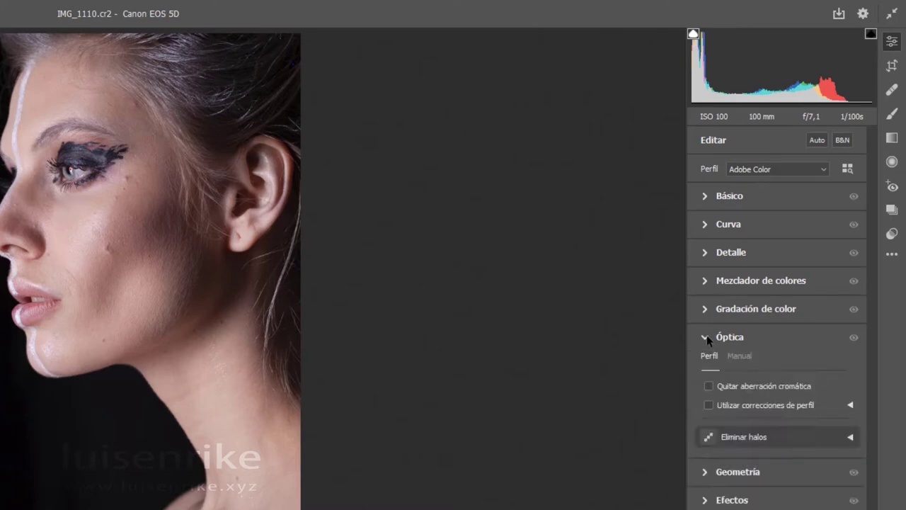
{"action": "left_click", "coordinate": [709, 386]}
{"action": "left_click", "coordinate": [709, 405]}
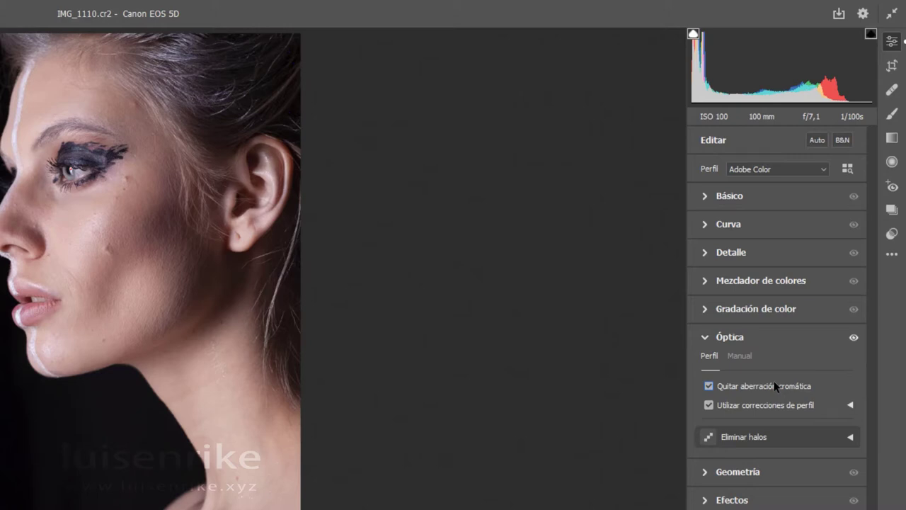
{"action": "left_click", "coordinate": [709, 405]}
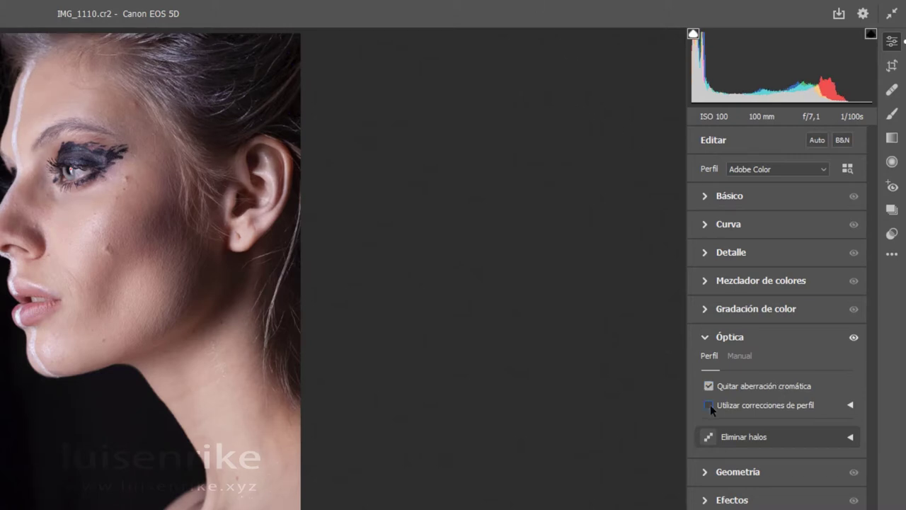
{"action": "left_click", "coordinate": [710, 405]}
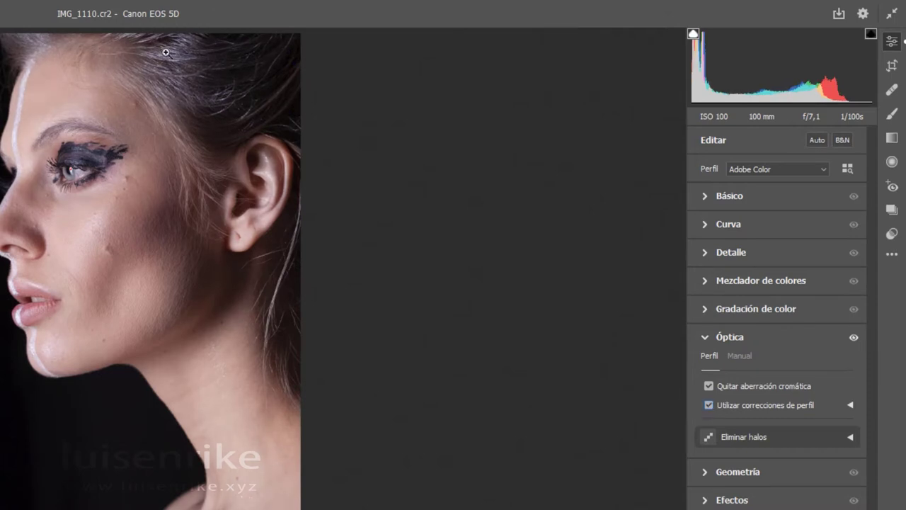
{"action": "left_click", "coordinate": [709, 406]}
{"action": "left_click", "coordinate": [708, 407]}
{"action": "left_click", "coordinate": [705, 342]}
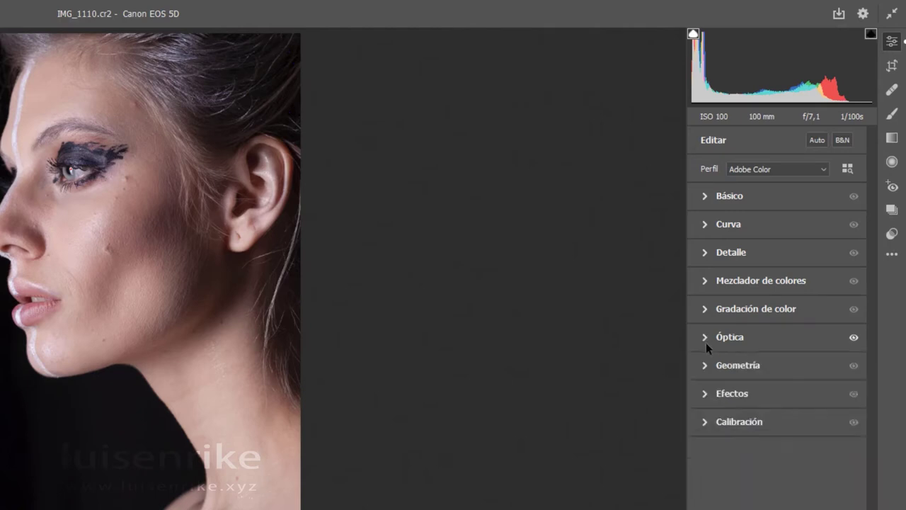
{"action": "left_click", "coordinate": [706, 197]}
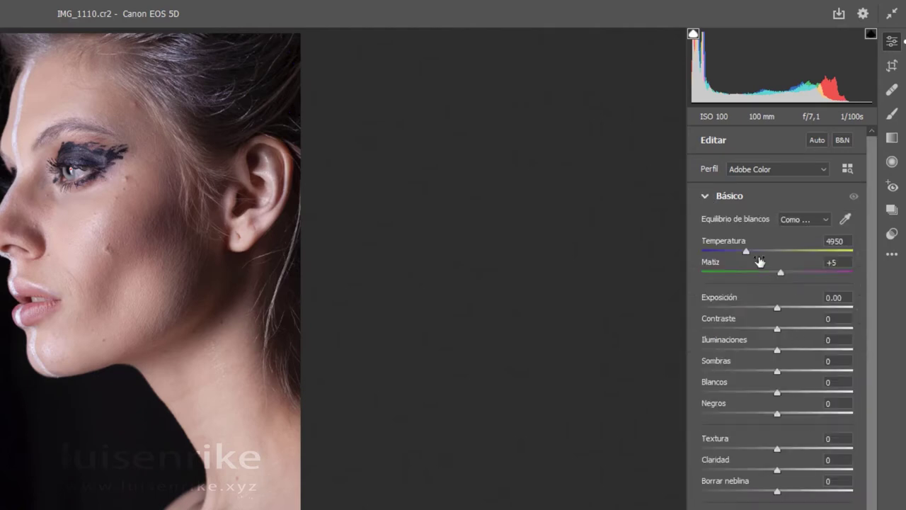
{"action": "left_click", "coordinate": [706, 196]}
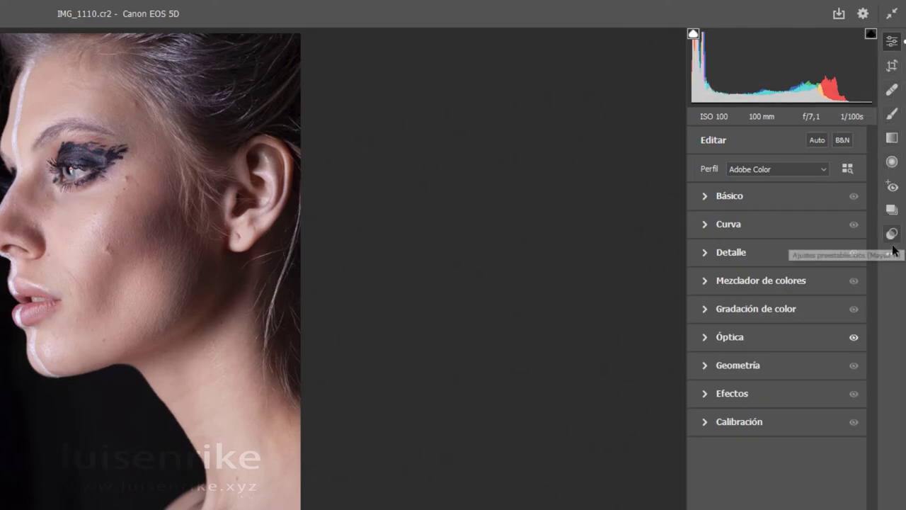
Activate the spot removal tool in Corregir mode
{"action": "left_click", "coordinate": [892, 91]}
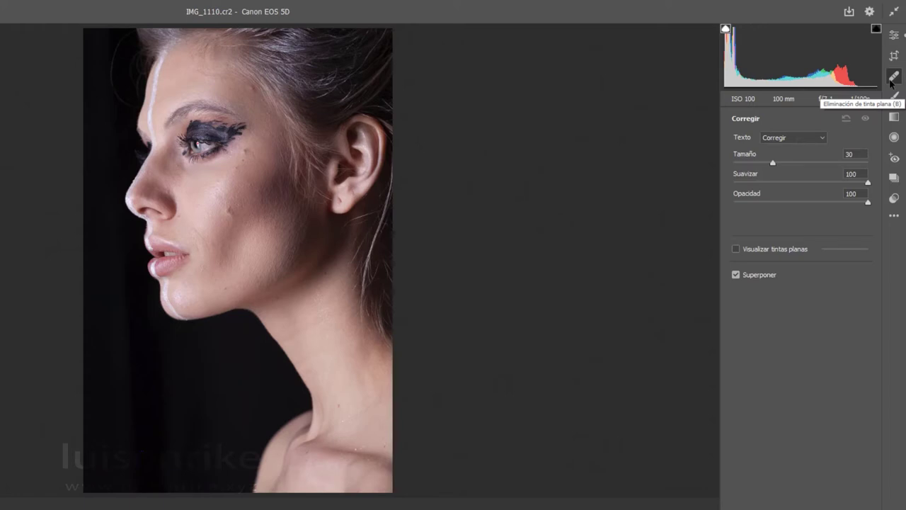
{"action": "left_click", "coordinate": [815, 136]}
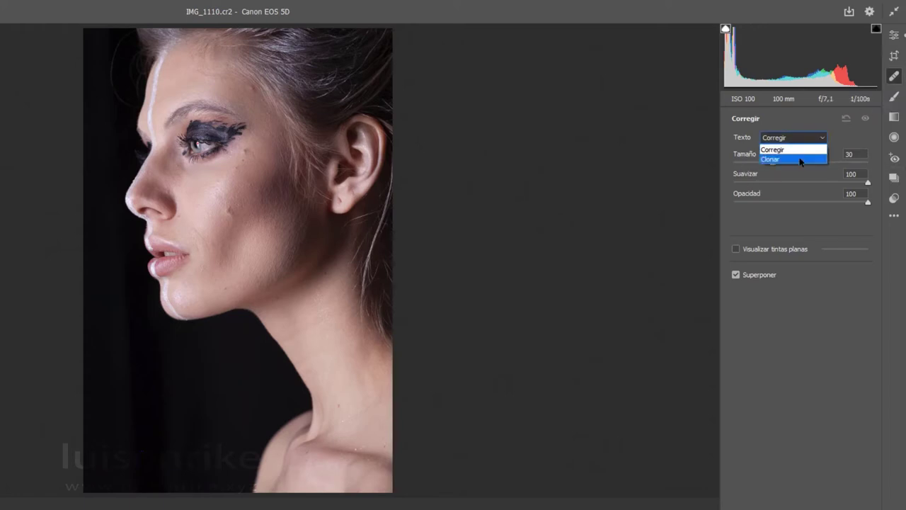
{"action": "key", "text": "Escape"}
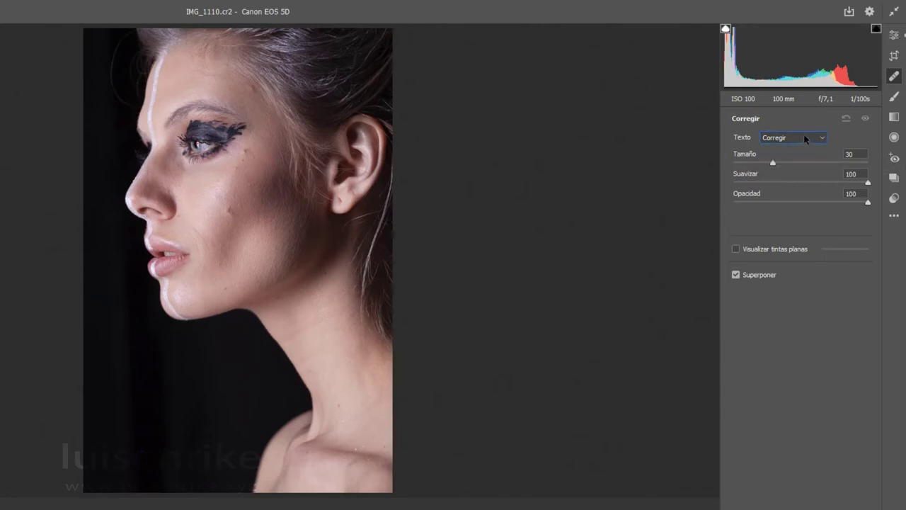
Cover the cheek mole with a size 30 patch in Clonar mode, sampling from the lower cheek
{"action": "left_click", "coordinate": [798, 140]}
{"action": "left_click", "coordinate": [794, 159]}
{"action": "left_click", "coordinate": [226, 210]}
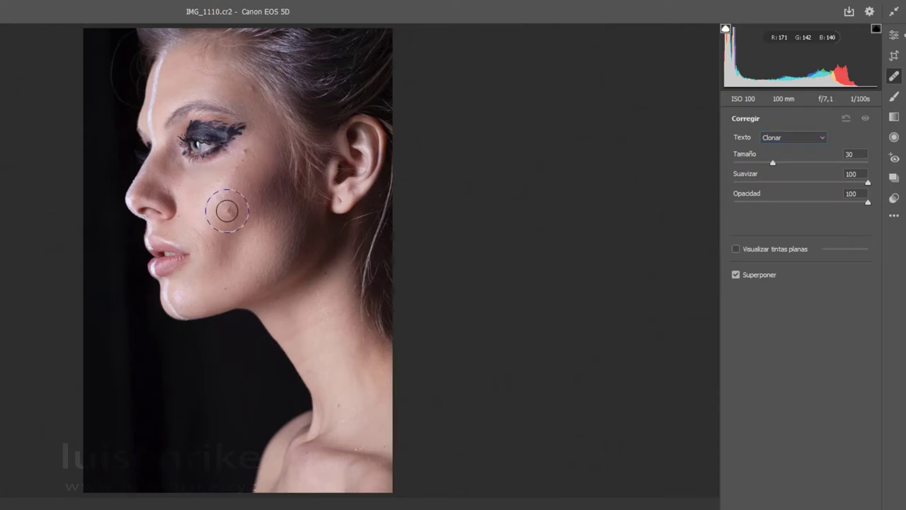
{"action": "mouse_move", "coordinate": [237, 180]}
{"action": "left_mouse_down"}
{"action": "mouse_move", "coordinate": [257, 185]}
{"action": "mouse_move", "coordinate": [262, 269]}
{"action": "left_mouse_up"}
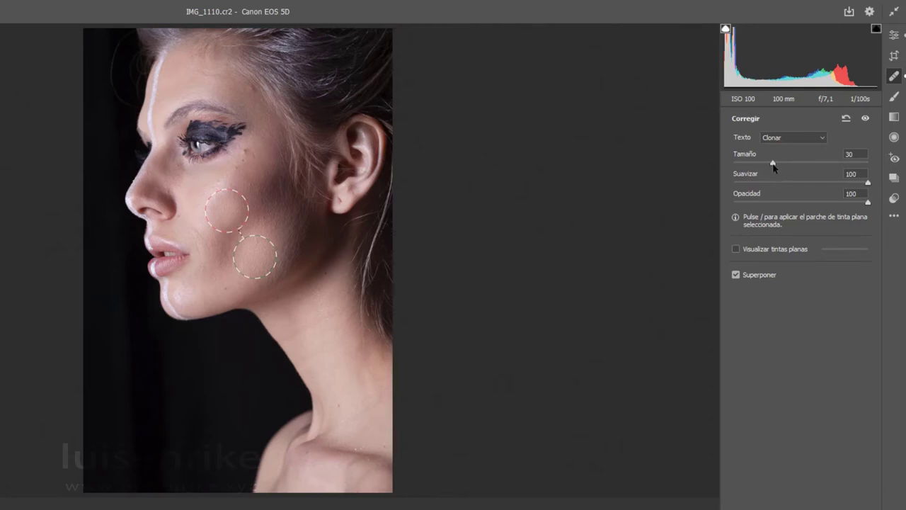
Set the spot removal softening to 61, the opacity to 64 and the brush size to 17
{"action": "left_click", "coordinate": [821, 205]}
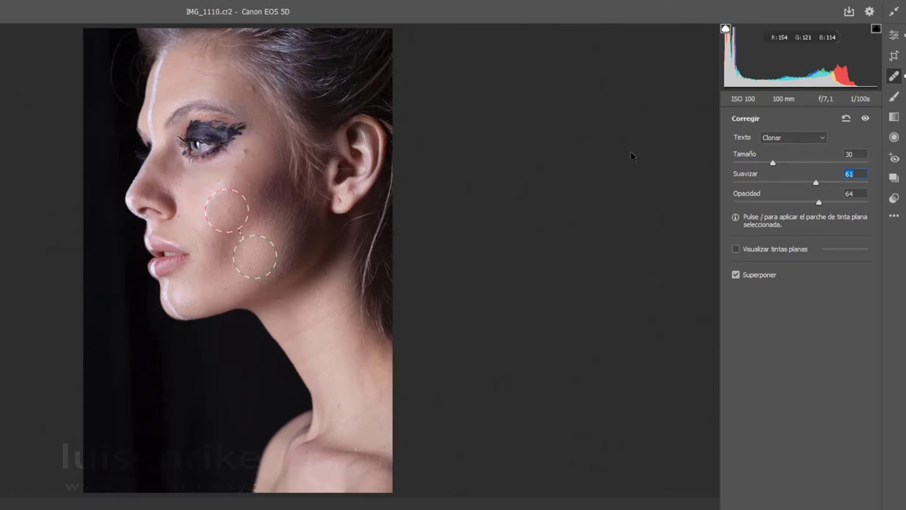
{"action": "left_click_drag", "start_coordinate": [773, 163], "coordinate": [757, 163]}
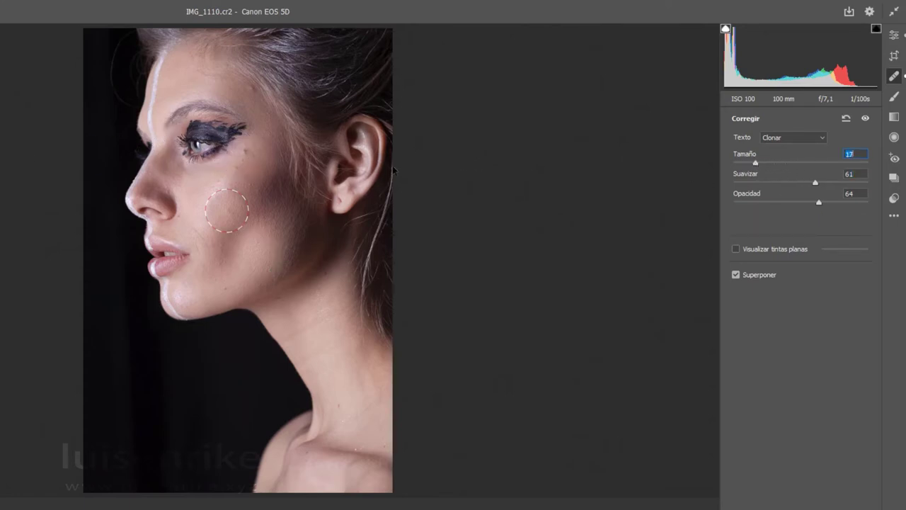
Clone out the spot below the outer eye corner and try different source areas on the cheek
{"action": "left_click", "coordinate": [244, 151]}
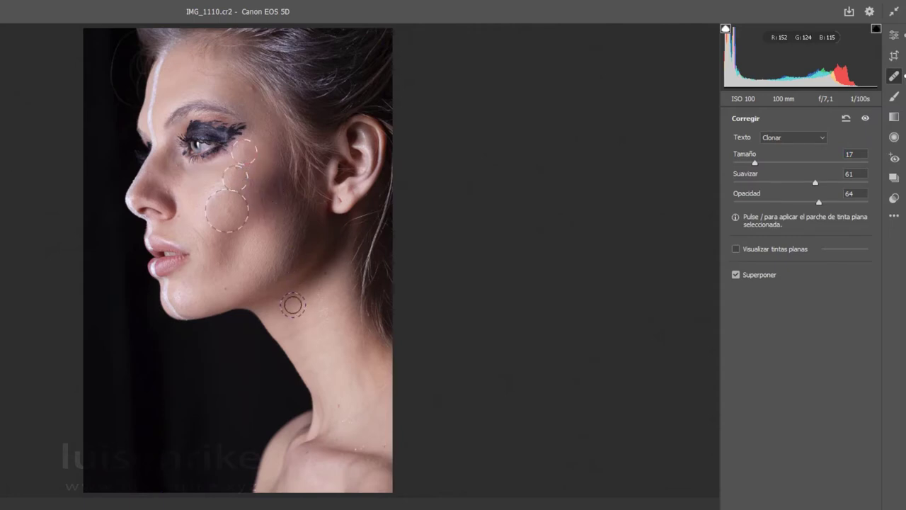
{"action": "left_click", "coordinate": [283, 244], "text": "shift"}
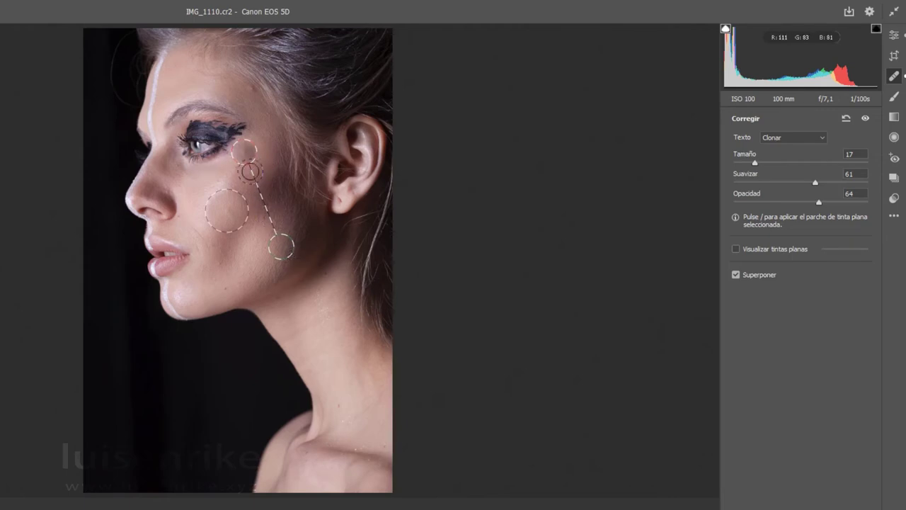
{"action": "left_click_drag", "start_coordinate": [226, 211], "coordinate": [218, 182]}
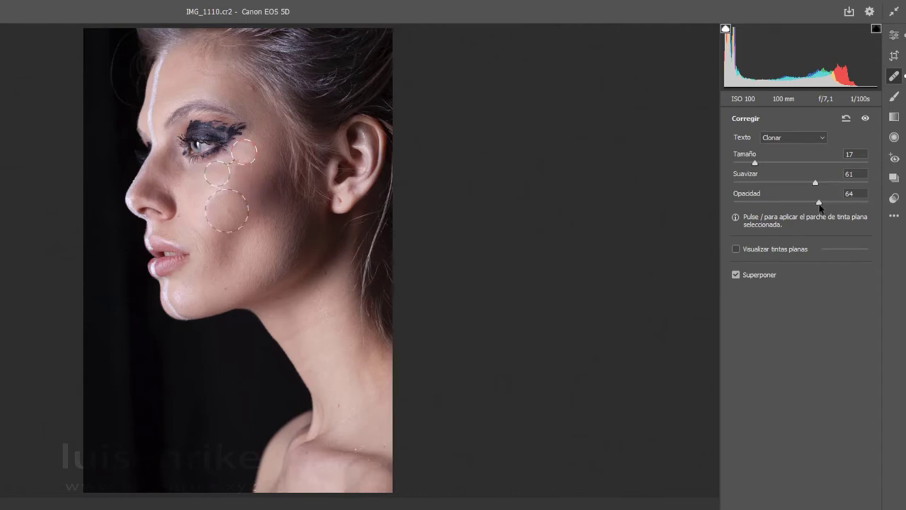
Set the spot removal opacity to 100
{"action": "left_click", "coordinate": [871, 204]}
{"action": "left_click_drag", "start_coordinate": [870, 203], "coordinate": [877, 207]}
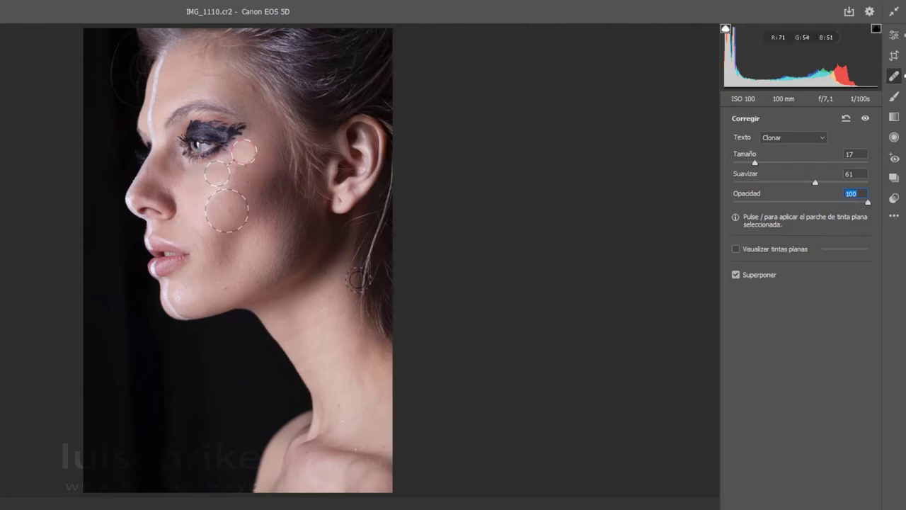
Undo the clone patches on the cheek and below the outer eye corner
{"action": "left_click_drag", "start_coordinate": [217, 178], "coordinate": [260, 185]}
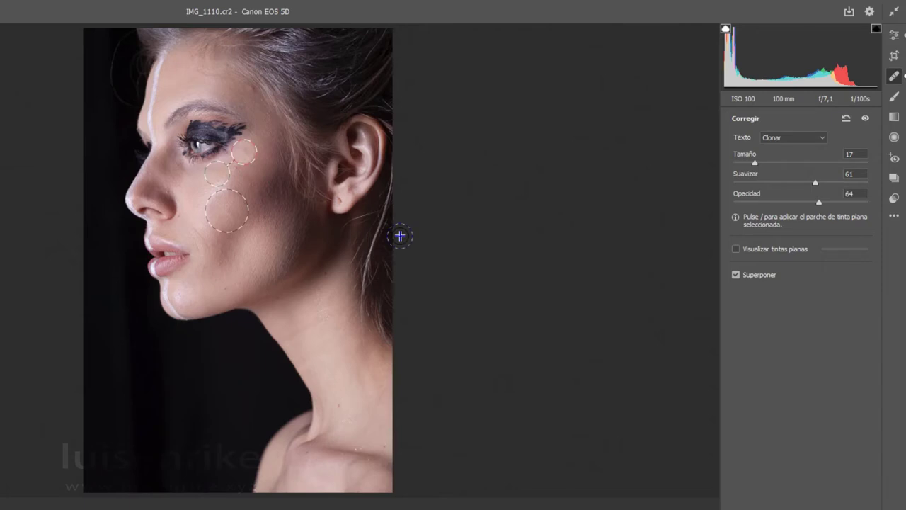
{"action": "key", "text": "ctrl+z"}
{"action": "key", "text": "ctrl+z"}
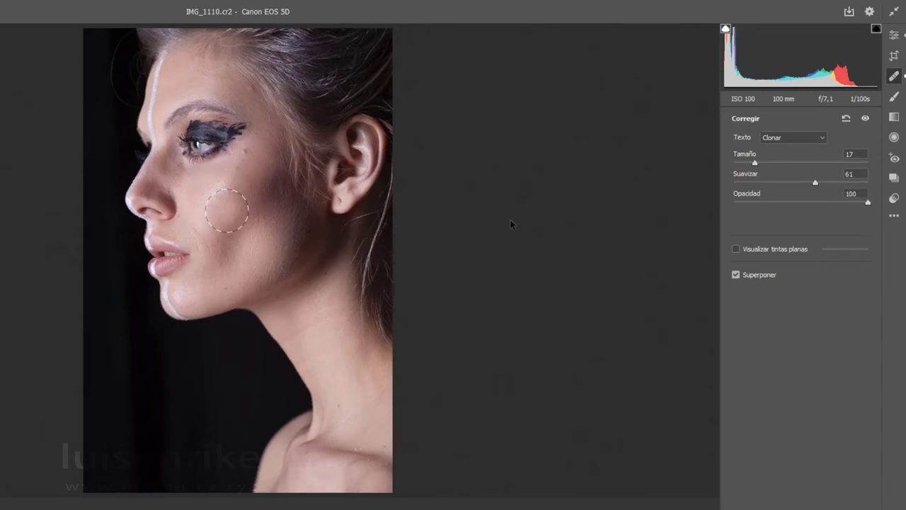
Heal the cheek mole and the spot below the outer eye corner in Corregir mode, sampling the latter from the cheek
{"action": "left_click", "coordinate": [821, 139]}
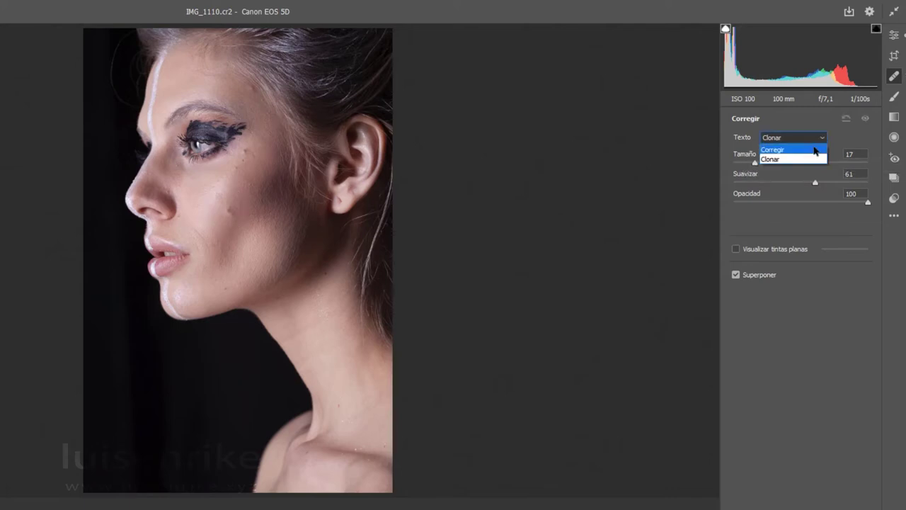
{"action": "left_click", "coordinate": [816, 148]}
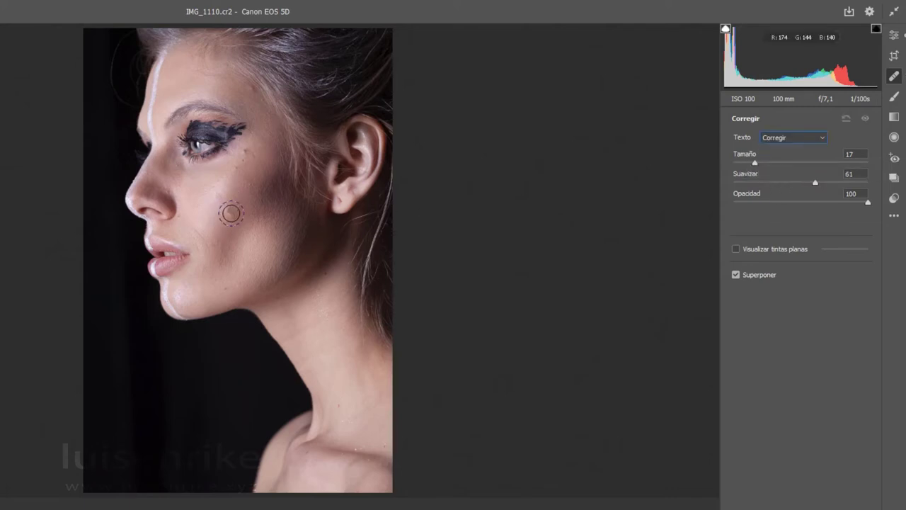
{"action": "left_click", "coordinate": [228, 210]}
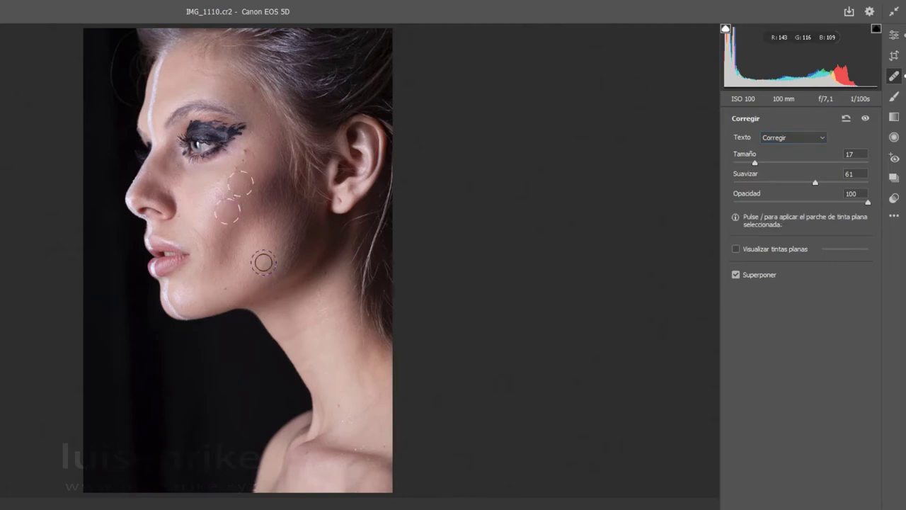
{"action": "left_click", "coordinate": [244, 151]}
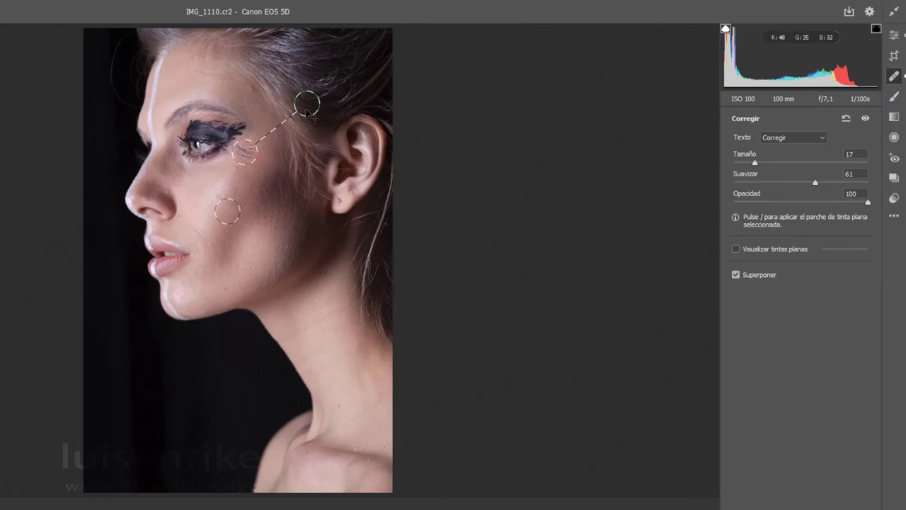
{"action": "mouse_move", "coordinate": [309, 114]}
{"action": "left_mouse_down"}
{"action": "mouse_move", "coordinate": [267, 154]}
{"action": "mouse_move", "coordinate": [265, 186]}
{"action": "left_mouse_up"}
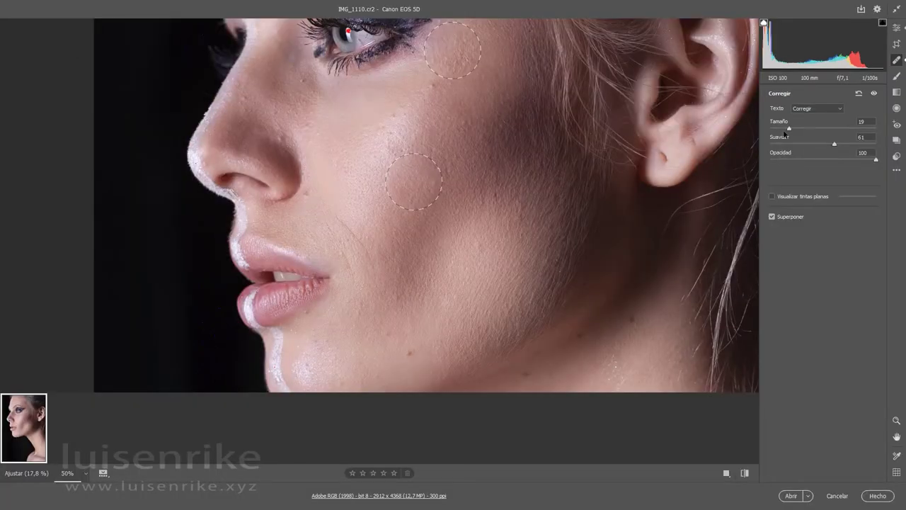
Heal the blemishes beside the nostril and beside the nose bridge at size 11, moving their sources onto clean cheek skin
{"action": "left_click", "coordinate": [306, 196]}
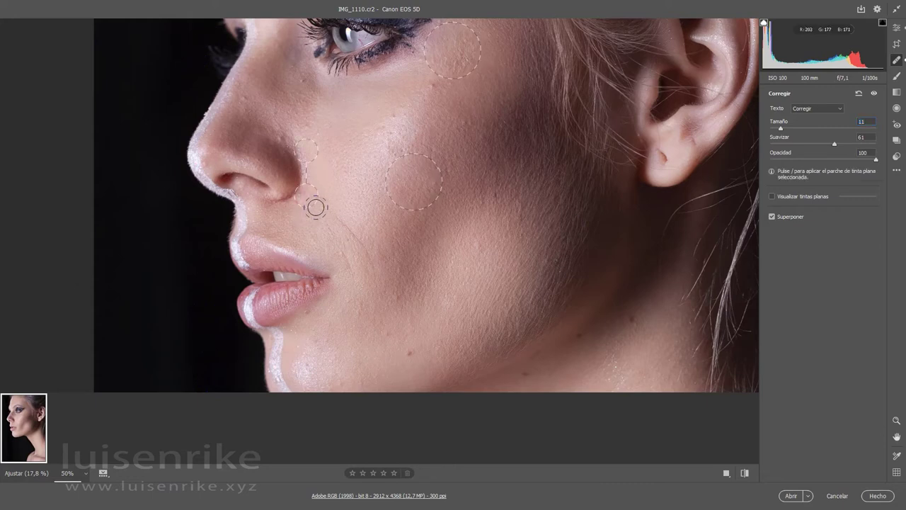
{"action": "left_click_drag", "start_coordinate": [312, 157], "coordinate": [347, 203]}
{"action": "mouse_move", "coordinate": [296, 104]}
{"action": "left_mouse_down"}
{"action": "mouse_move", "coordinate": [301, 82]}
{"action": "mouse_move", "coordinate": [300, 95]}
{"action": "left_mouse_up"}
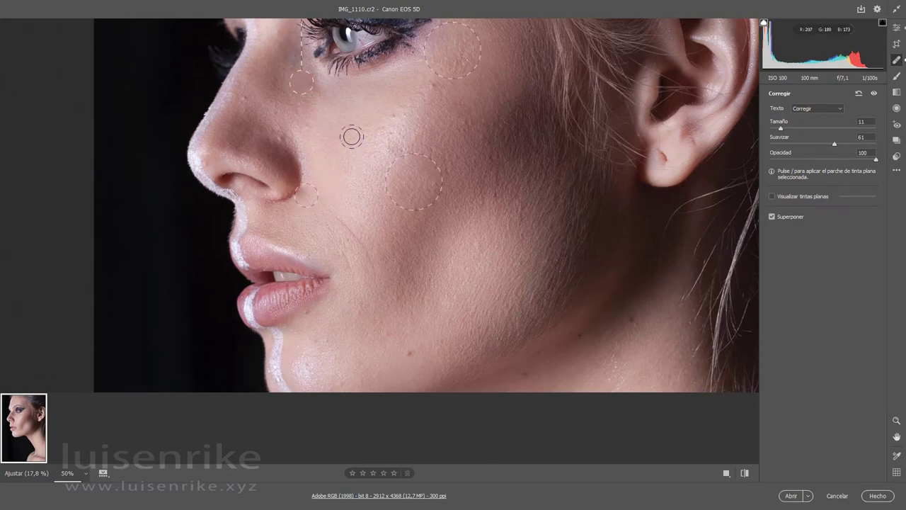
{"action": "key", "text": "space"}
{"action": "left_click_drag", "start_coordinate": [352, 135], "coordinate": [347, 261]}
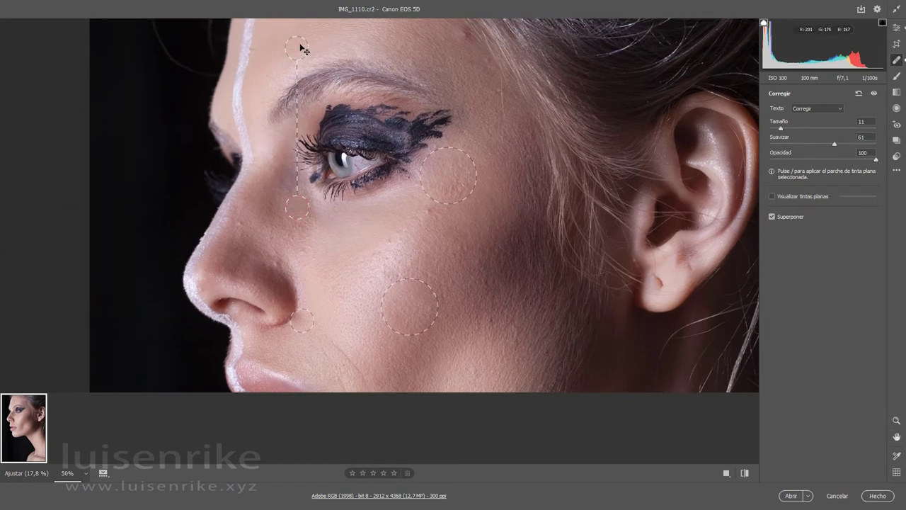
{"action": "mouse_move", "coordinate": [304, 45]}
{"action": "left_mouse_down"}
{"action": "mouse_move", "coordinate": [332, 247]}
{"action": "mouse_move", "coordinate": [315, 243]}
{"action": "mouse_move", "coordinate": [334, 232]}
{"action": "left_mouse_up"}
Heal the two blemishes on the side of the nose and the spot on the upper cheek below the eye
{"action": "left_click", "coordinate": [241, 223]}
{"action": "left_click", "coordinate": [270, 238]}
{"action": "left_click", "coordinate": [430, 214]}
Heal the three dark spots along the jawline and upper neck, moving the middle patch's source onto clean skin beside it
{"action": "key", "text": "space"}
{"action": "left_click_drag", "start_coordinate": [496, 299], "coordinate": [414, 127]}
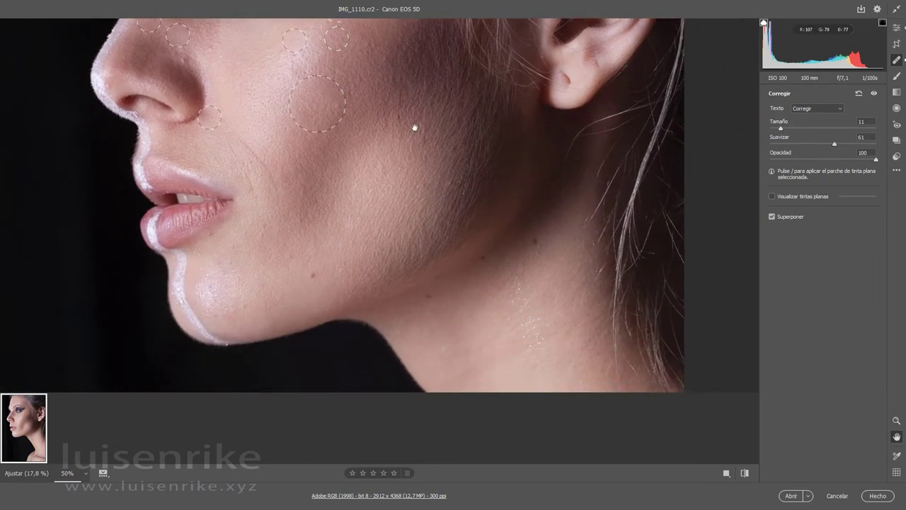
{"action": "left_click", "coordinate": [533, 244]}
{"action": "left_click", "coordinate": [484, 263]}
{"action": "left_click_drag", "start_coordinate": [511, 270], "coordinate": [466, 295]}
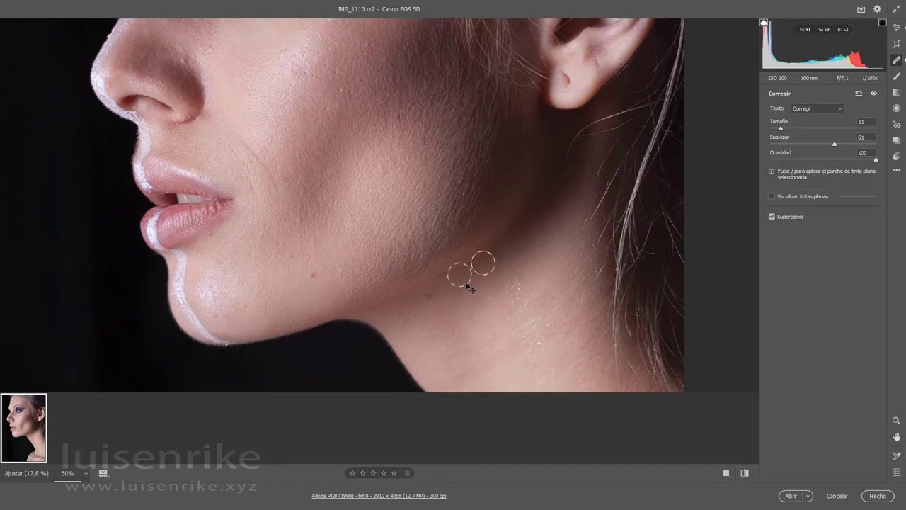
{"action": "left_click", "coordinate": [429, 299]}
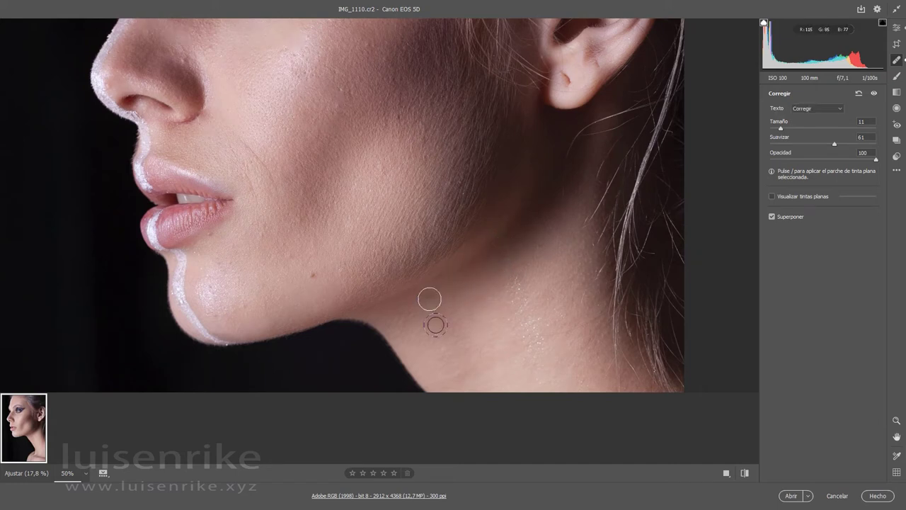
Heal the mole on the lower cheek near the chin, and fit the whole portrait in the view
{"action": "left_click", "coordinate": [319, 275]}
{"action": "left_click", "coordinate": [290, 264]}
{"action": "key", "text": "ctrl+0"}
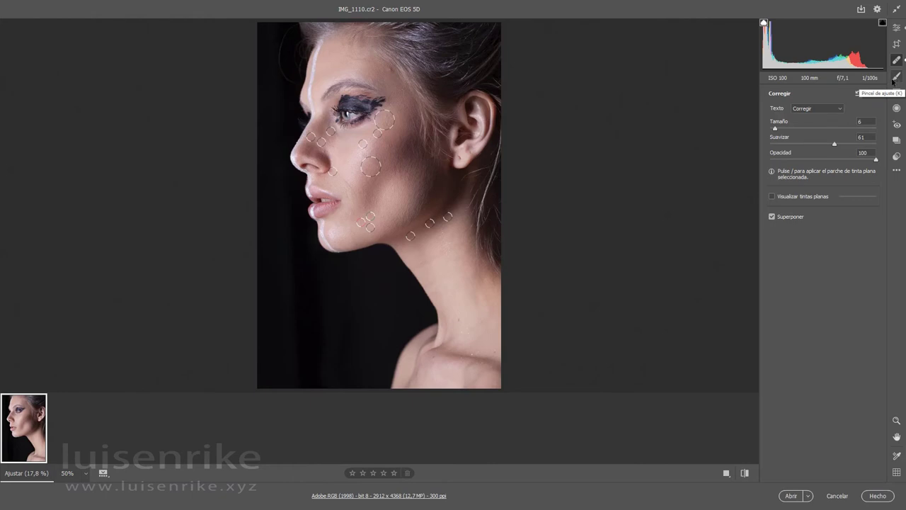
Open the retouched portrait in Photoshop, and open the RAW landscape IMG_2667 from the Luis folder
{"action": "left_click", "coordinate": [791, 496]}
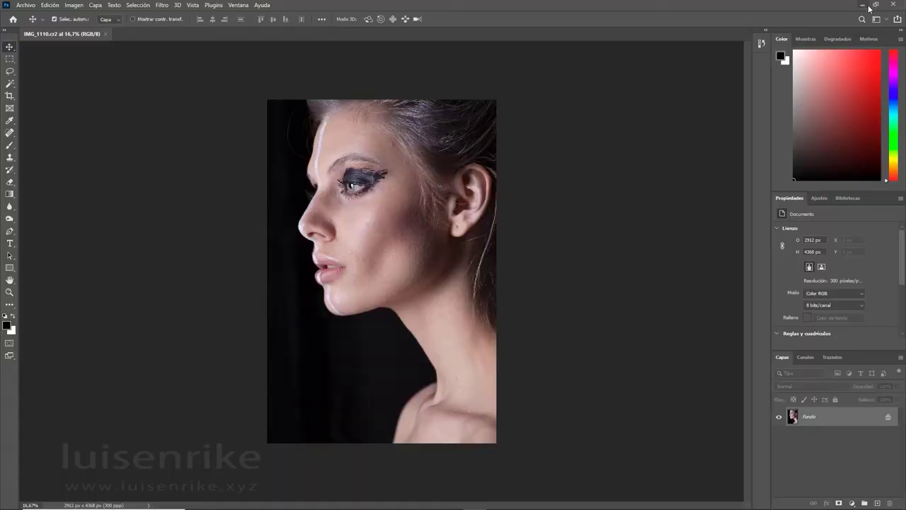
{"action": "left_click", "coordinate": [861, 5]}
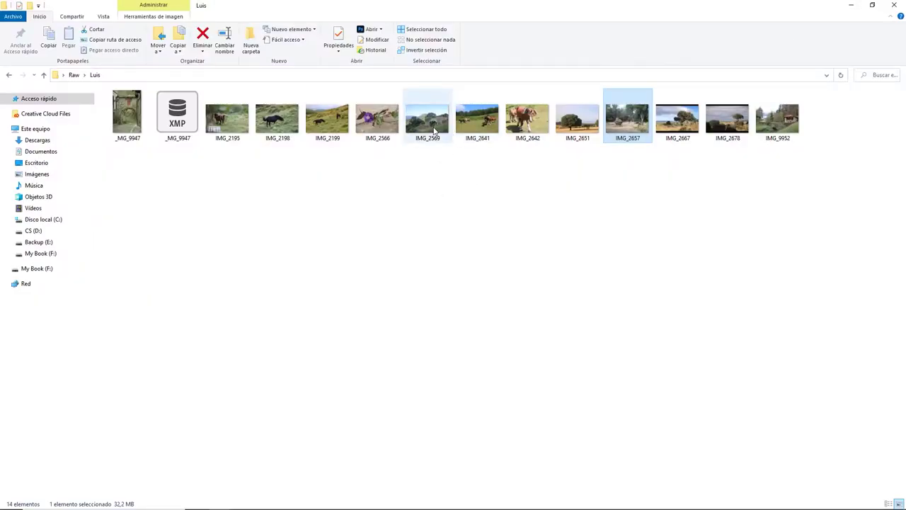
{"action": "mouse_move", "coordinate": [432, 129]}
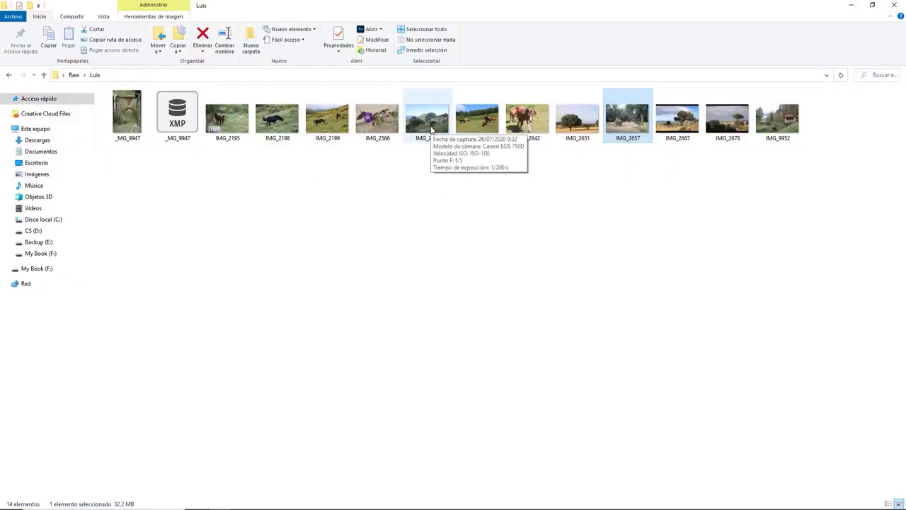
{"action": "left_click", "coordinate": [678, 120]}
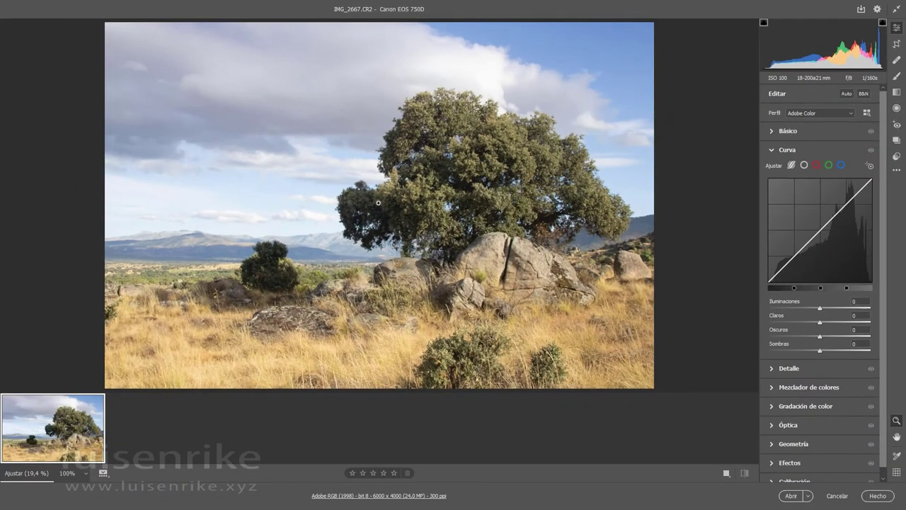
Draw a graduated filter from the top of the sky down to the horizon, with Tono +59.7 and Temperatura -16
{"action": "left_click", "coordinate": [896, 92]}
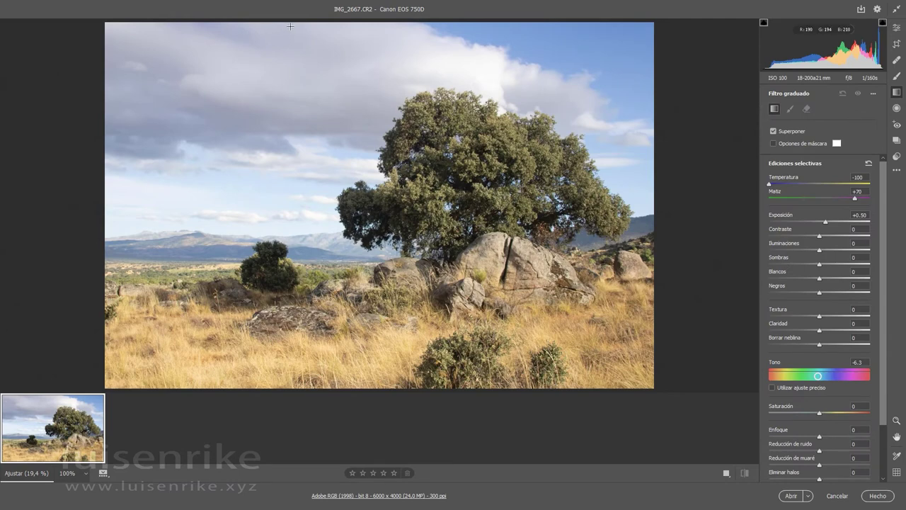
{"action": "left_click_drag", "start_coordinate": [290, 26], "coordinate": [287, 250]}
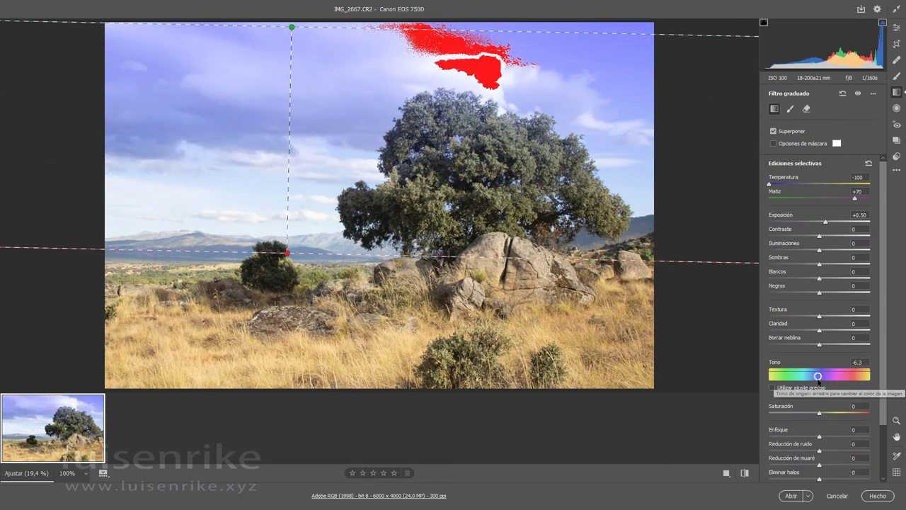
{"action": "mouse_move", "coordinate": [819, 378]}
{"action": "left_mouse_down"}
{"action": "mouse_move", "coordinate": [846, 376]}
{"action": "mouse_move", "coordinate": [837, 377]}
{"action": "left_mouse_up"}
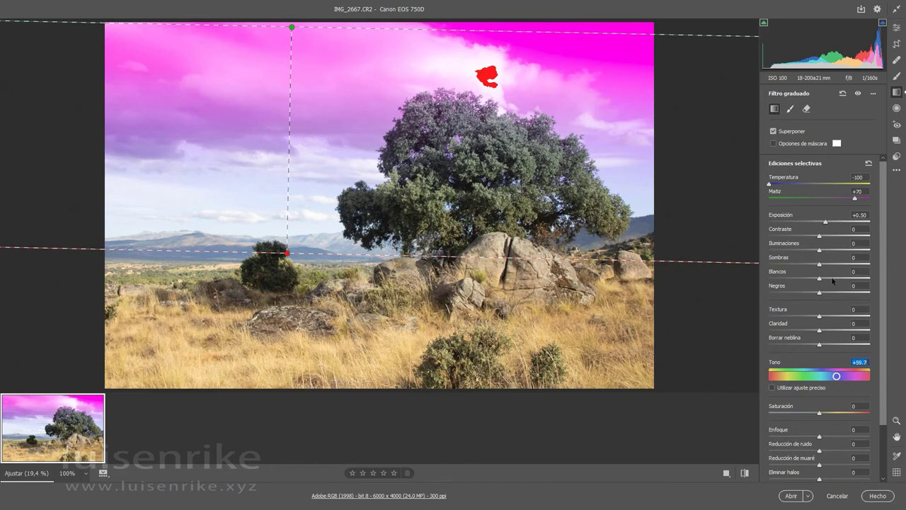
{"action": "left_click_drag", "start_coordinate": [770, 184], "coordinate": [808, 188]}
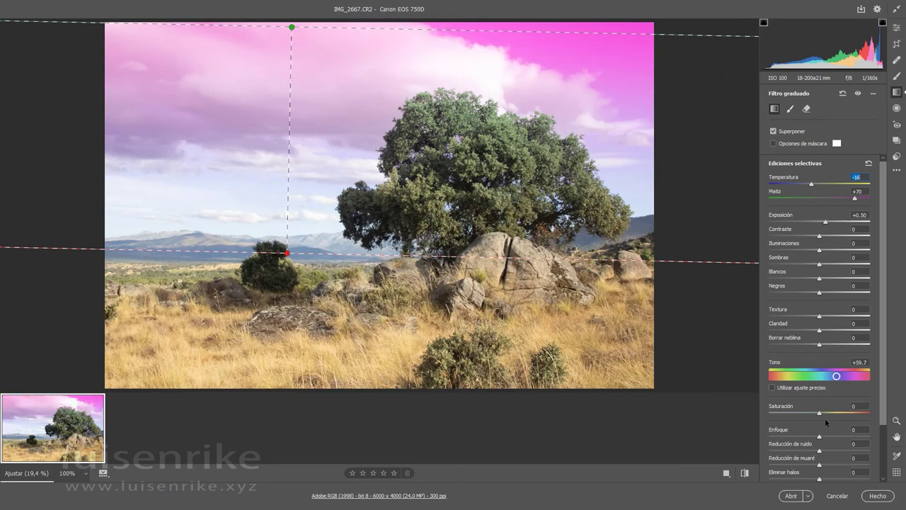
Set the sky filter's Tono to -23.0 and Temperatura to -86, and straighten the gradient from the photo's upper edge
{"action": "left_click_drag", "start_coordinate": [835, 376], "coordinate": [814, 376]}
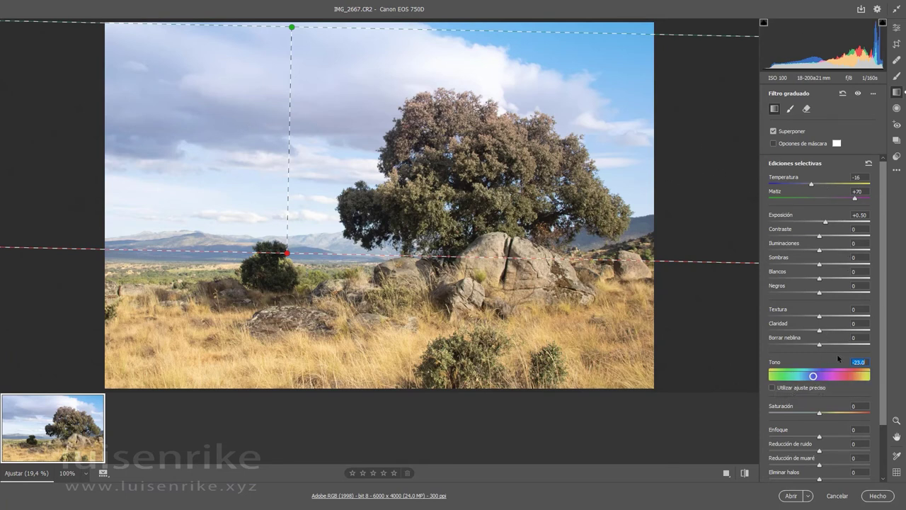
{"action": "left_click_drag", "start_coordinate": [812, 186], "coordinate": [778, 186]}
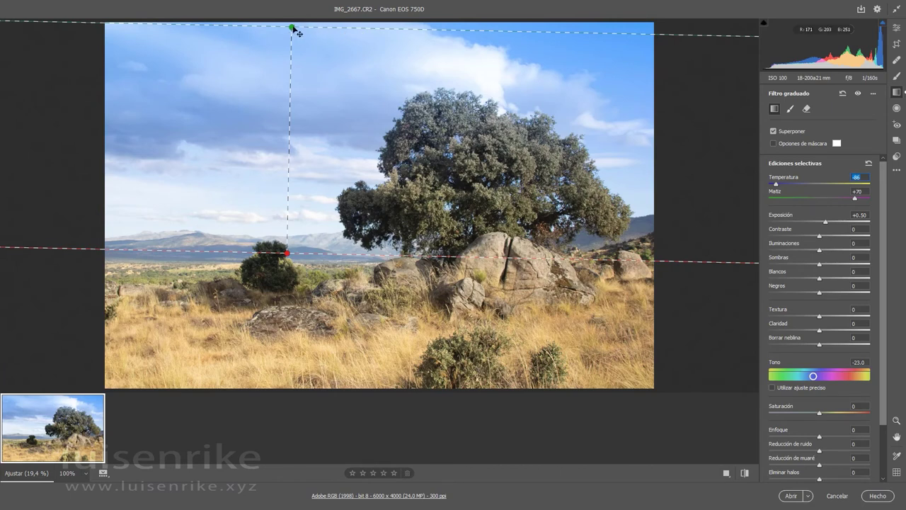
{"action": "left_click_drag", "start_coordinate": [293, 28], "coordinate": [291, 24]}
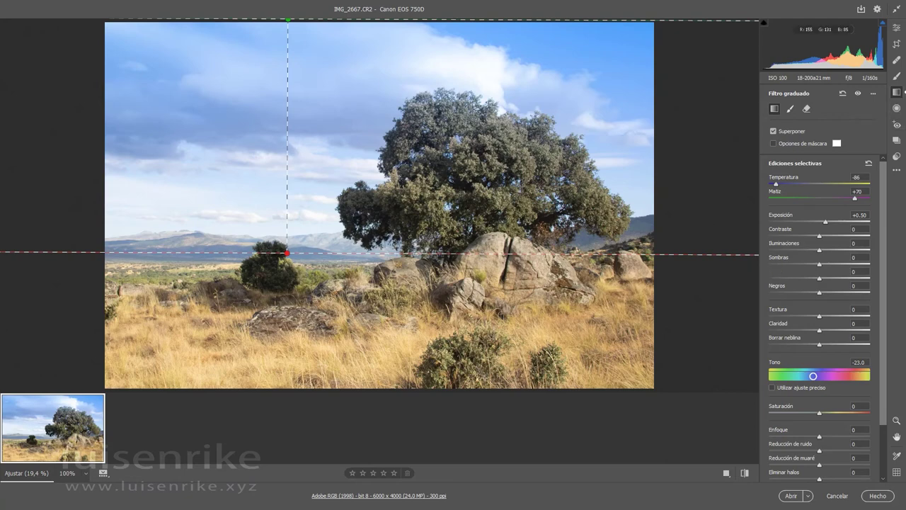
Draw a straight graduated filter from the photo's lower edge up to the tree, with Temperatura +63 and Tono +12.7
{"action": "left_click_drag", "start_coordinate": [413, 391], "coordinate": [412, 176]}
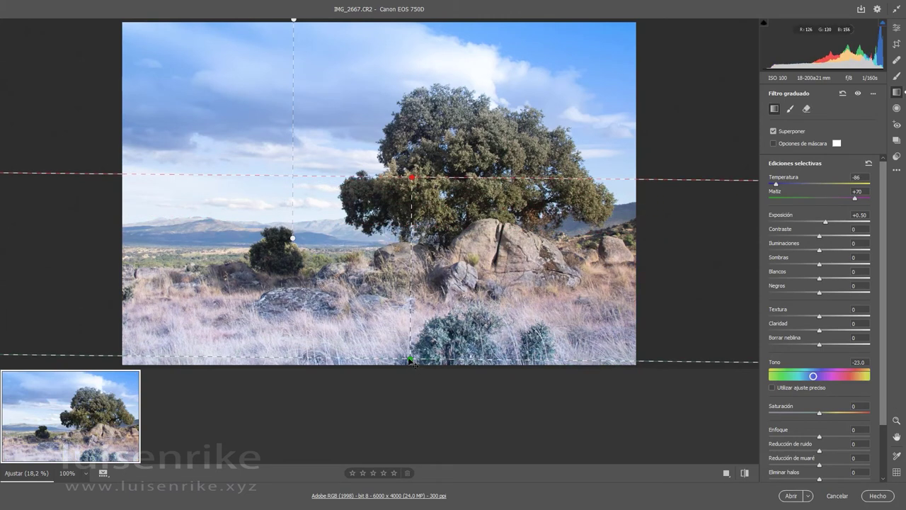
{"action": "left_click_drag", "start_coordinate": [412, 361], "coordinate": [424, 362]}
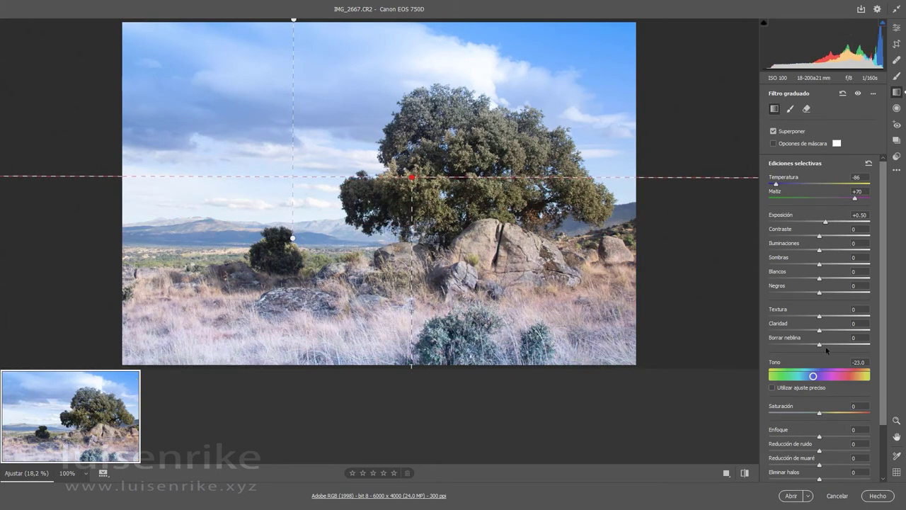
{"action": "left_click", "coordinate": [783, 188]}
{"action": "left_click_drag", "start_coordinate": [782, 189], "coordinate": [855, 189]}
{"action": "left_click", "coordinate": [841, 378]}
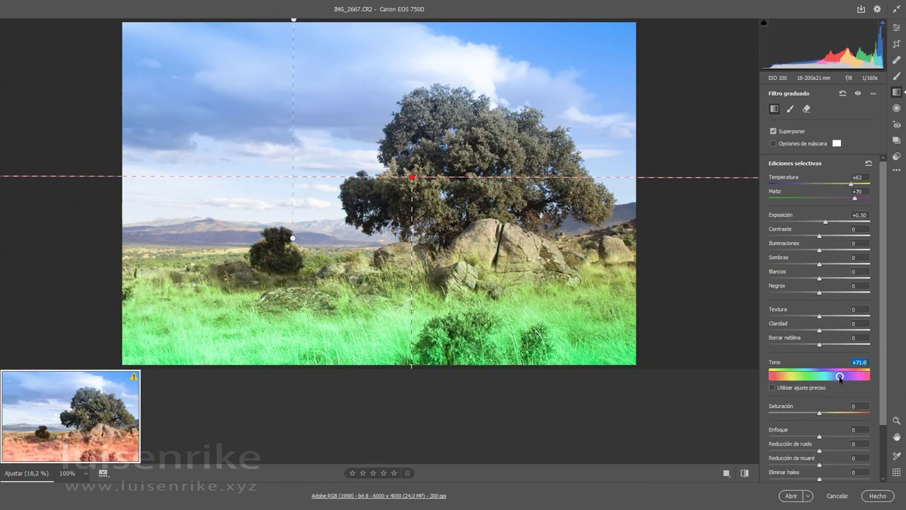
{"action": "mouse_move", "coordinate": [840, 377]}
{"action": "left_mouse_down"}
{"action": "mouse_move", "coordinate": [873, 378]}
{"action": "mouse_move", "coordinate": [801, 377]}
{"action": "mouse_move", "coordinate": [823, 378]}
{"action": "left_mouse_up"}
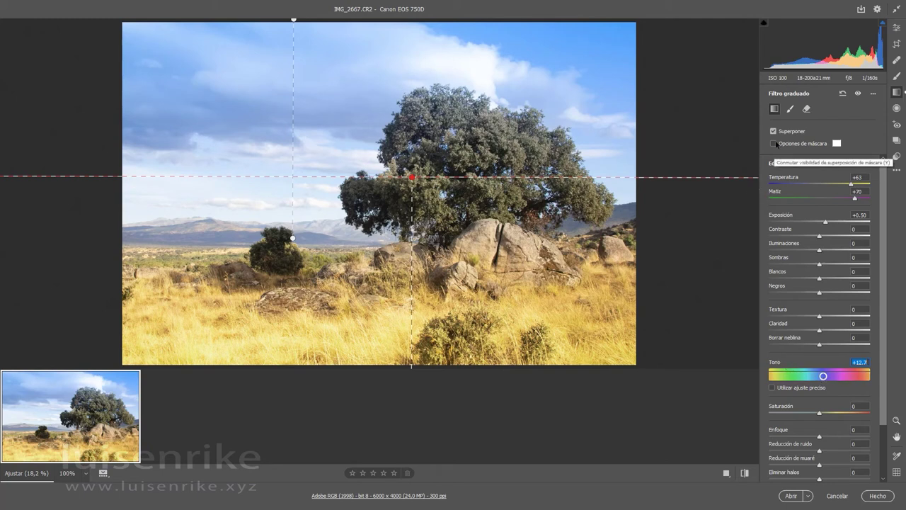
Inspect the grass filter's mask overlay and compare the landscape with and without the graduated filters
{"action": "left_click", "coordinate": [774, 144]}
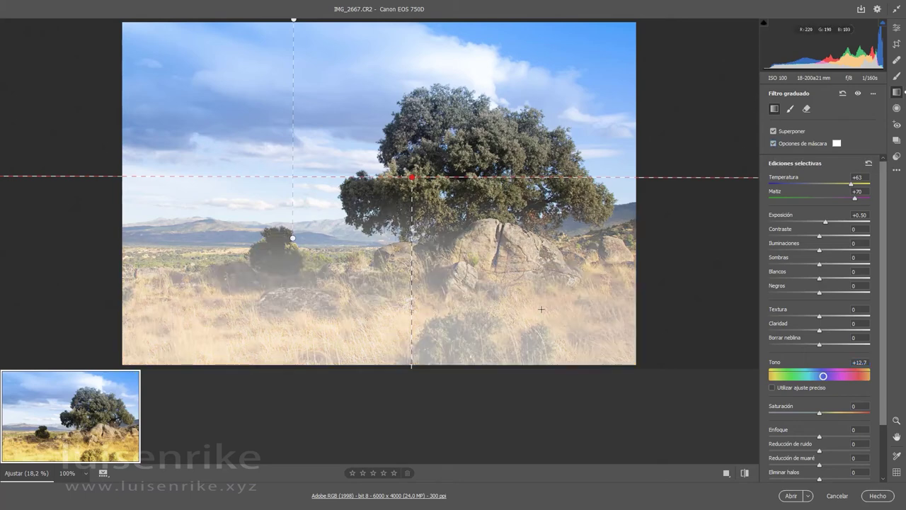
{"action": "left_click", "coordinate": [773, 144]}
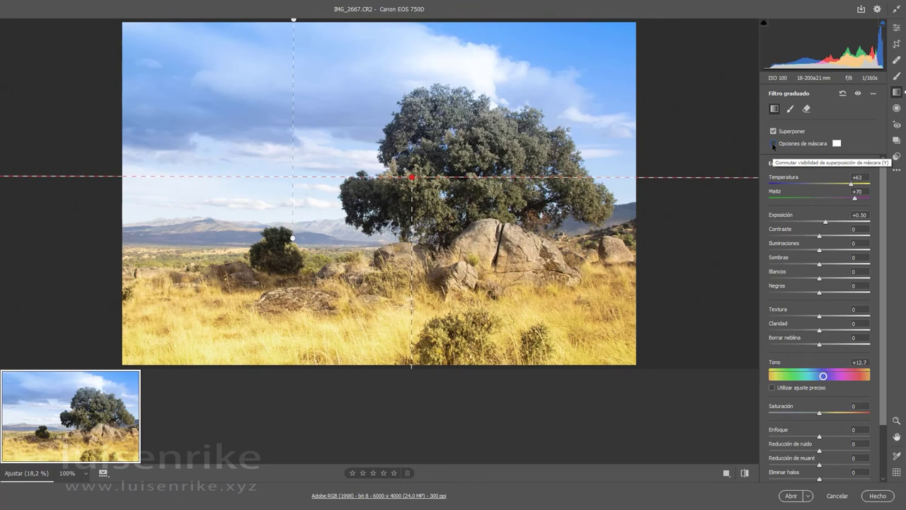
{"action": "left_click", "coordinate": [858, 93]}
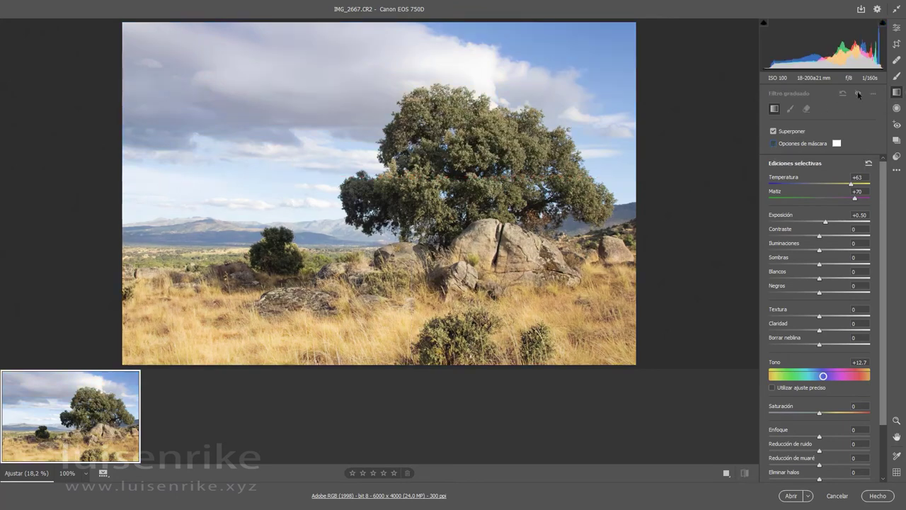
{"action": "left_click", "coordinate": [858, 93]}
{"action": "left_click", "coordinate": [858, 94]}
{"action": "left_click", "coordinate": [858, 93]}
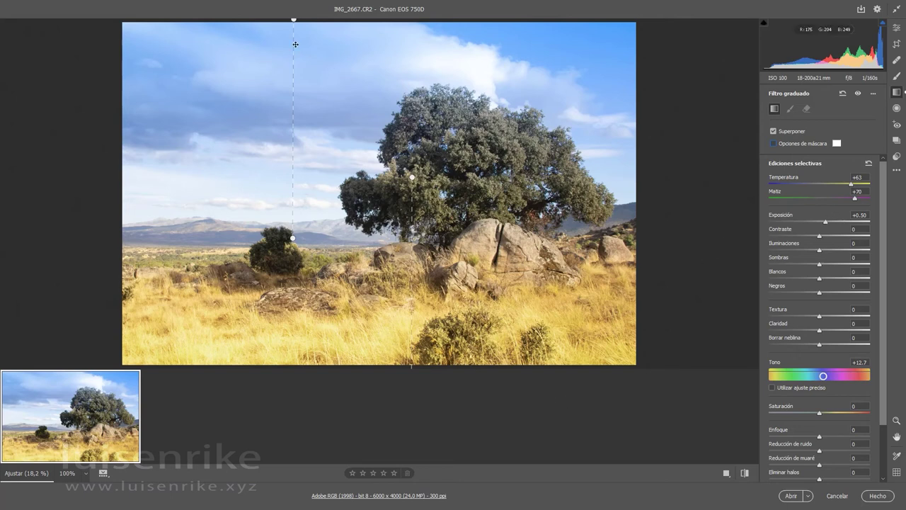
{"action": "left_click", "coordinate": [293, 22]}
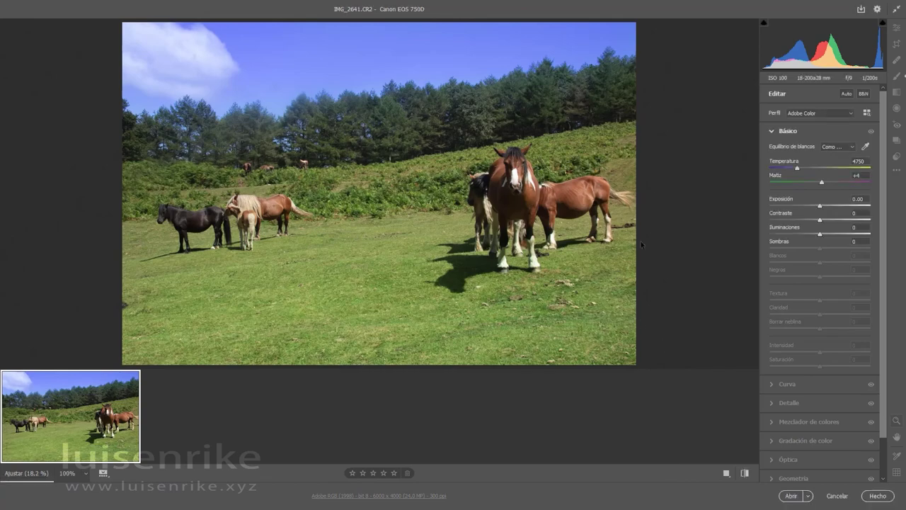
Draw a radial filter around the group of horses on the right of IMG_2641, centred on the front horse
{"action": "left_click", "coordinate": [608, 248]}
{"action": "left_click", "coordinate": [601, 235]}
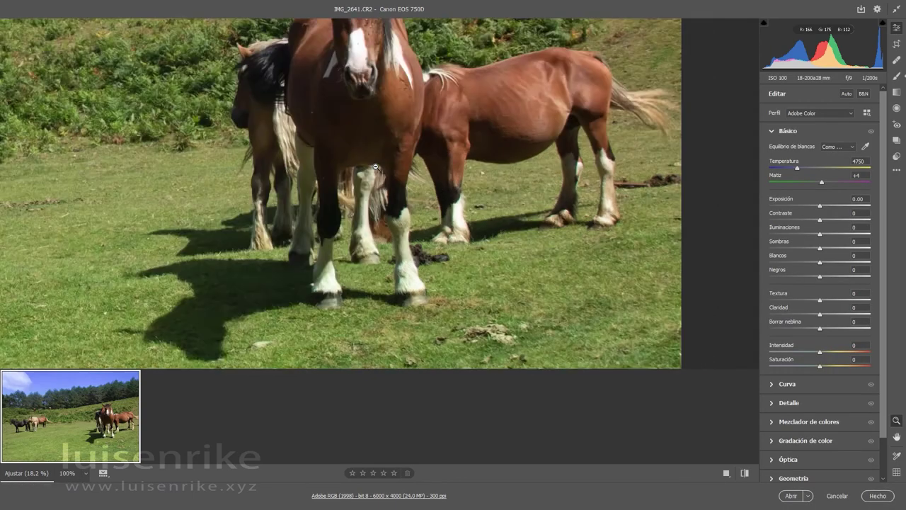
{"action": "left_click", "coordinate": [896, 107]}
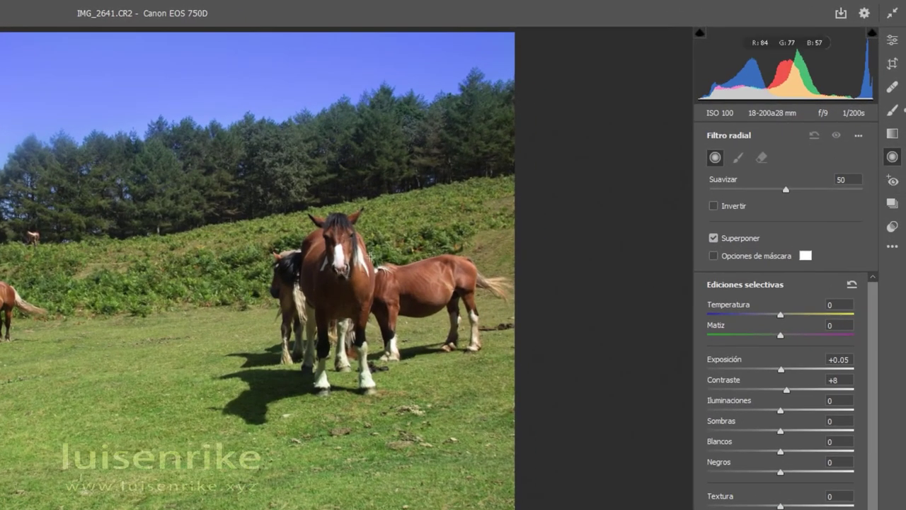
{"action": "left_click_drag", "start_coordinate": [343, 273], "coordinate": [243, 196]}
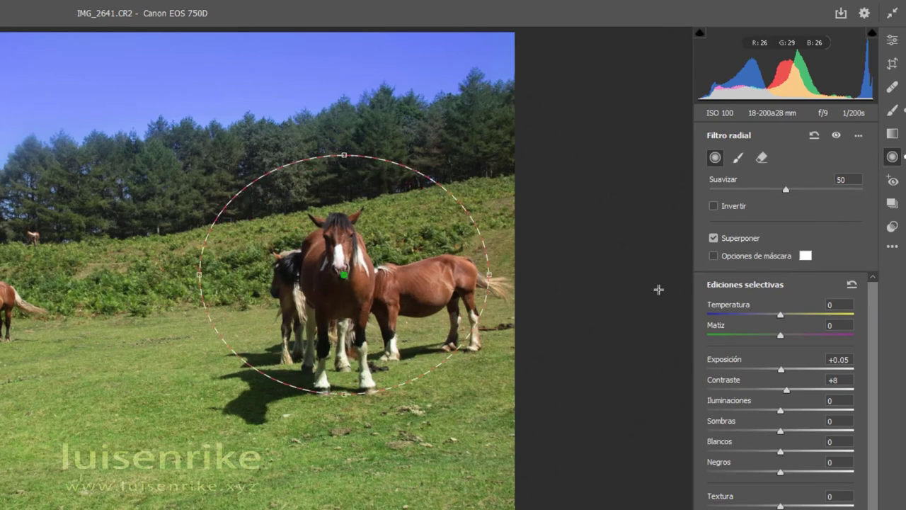
Set the radial filter's Contraste to -14, Iluminaciones to +6, Tono to -7.6 and Temperatura to +77
{"action": "mouse_move", "coordinate": [778, 316]}
{"action": "left_mouse_down"}
{"action": "mouse_move", "coordinate": [797, 320]}
{"action": "mouse_move", "coordinate": [776, 316]}
{"action": "left_mouse_up"}
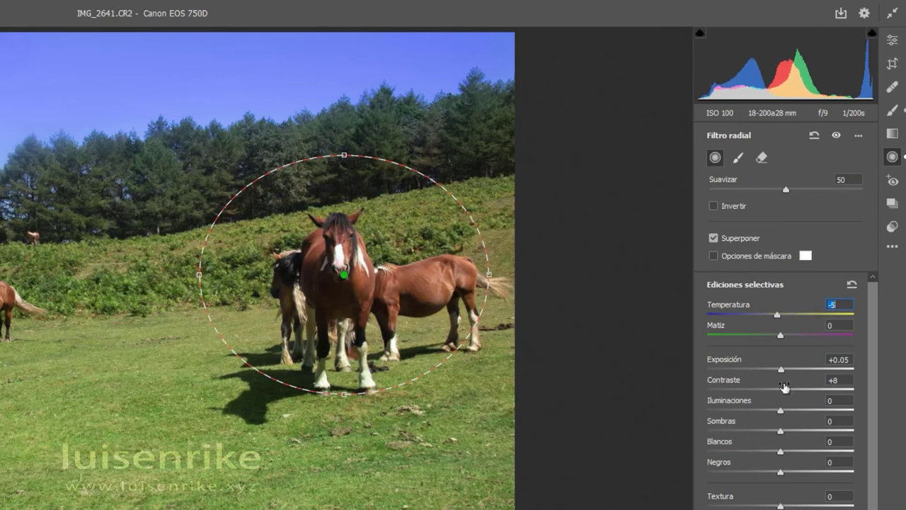
{"action": "left_click_drag", "start_coordinate": [782, 369], "coordinate": [782, 414]}
{"action": "scroll", "coordinate": [779, 389], "scroll_direction": "down", "scroll_amount": 5}
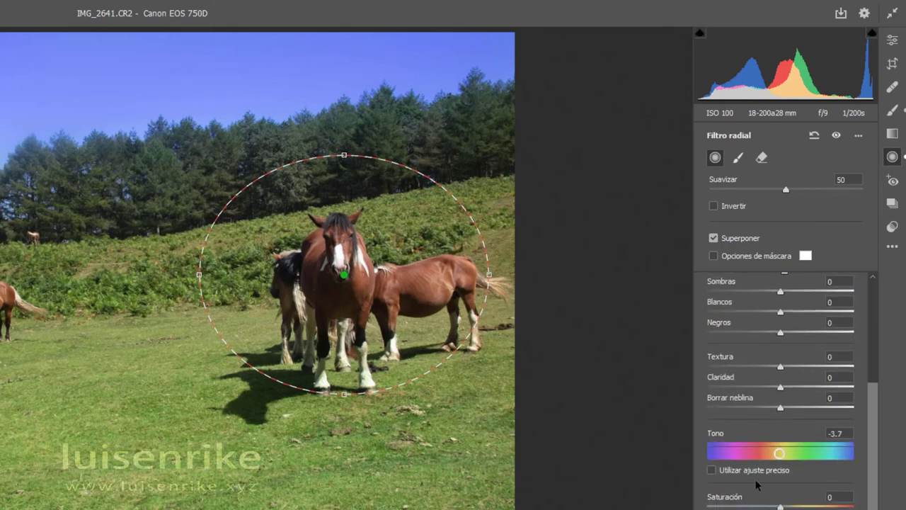
{"action": "mouse_move", "coordinate": [779, 453]}
{"action": "left_mouse_down"}
{"action": "mouse_move", "coordinate": [817, 456]}
{"action": "mouse_move", "coordinate": [717, 457]}
{"action": "mouse_move", "coordinate": [779, 466]}
{"action": "left_mouse_up"}
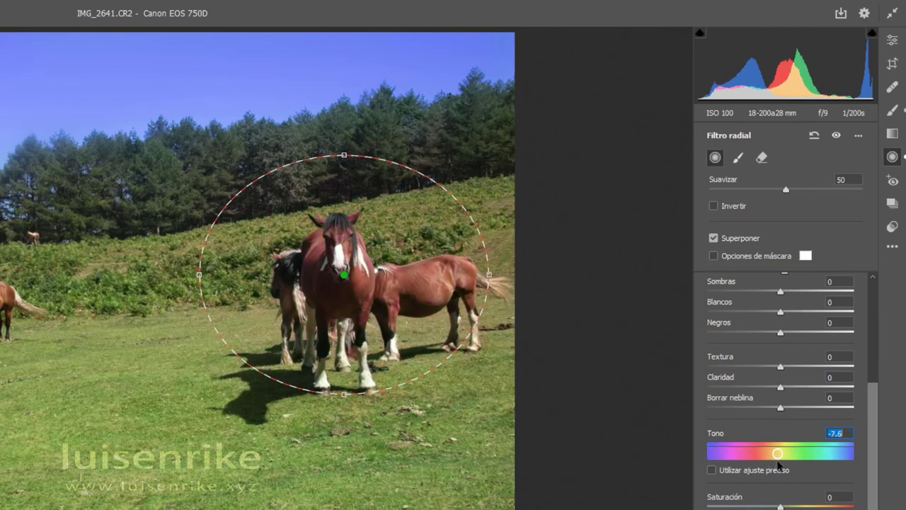
{"action": "scroll", "coordinate": [775, 339], "scroll_direction": "up", "scroll_amount": 5}
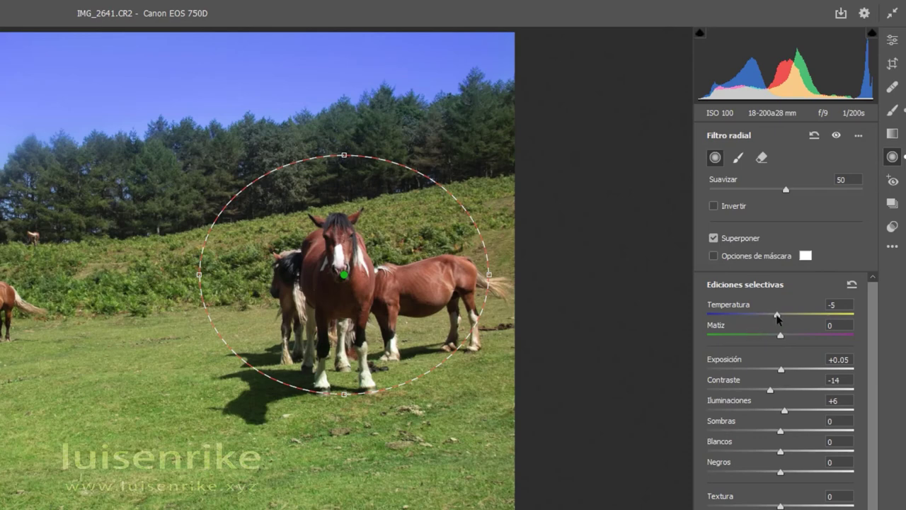
{"action": "left_click_drag", "start_coordinate": [777, 315], "coordinate": [803, 327]}
Compare the horse photo with and without the radial filter
{"action": "left_click", "coordinate": [835, 136]}
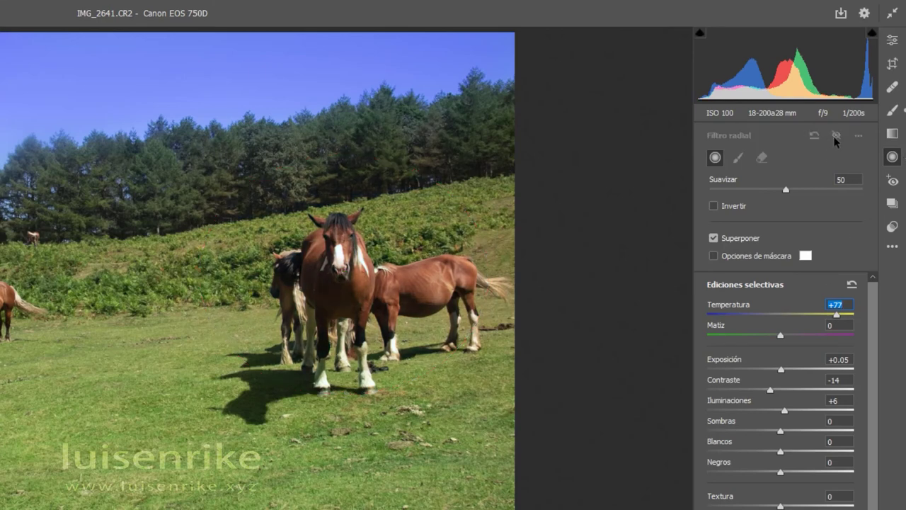
{"action": "left_click", "coordinate": [836, 136]}
{"action": "left_click", "coordinate": [835, 136]}
{"action": "left_click", "coordinate": [835, 136]}
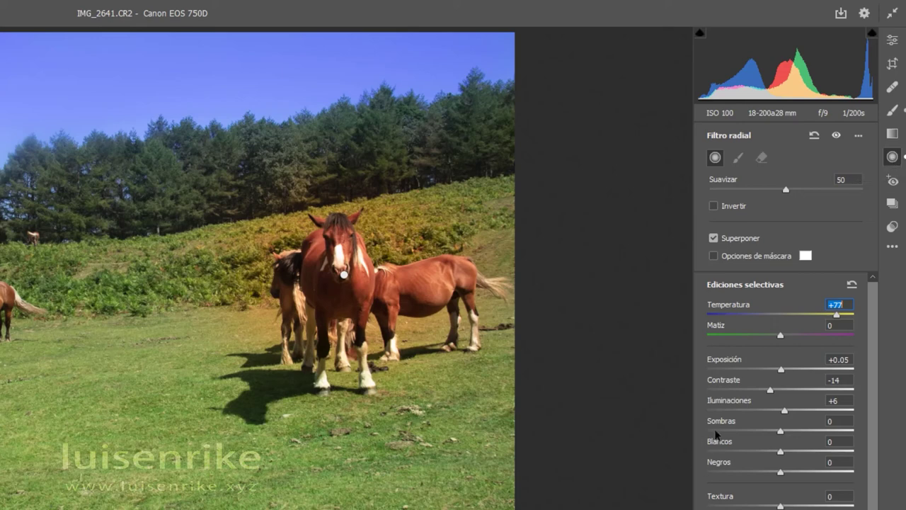
Paint a size 28 adjustment brush over the sky and trees, with other settings reset and Temperatura at -87
{"action": "left_click", "coordinate": [893, 113]}
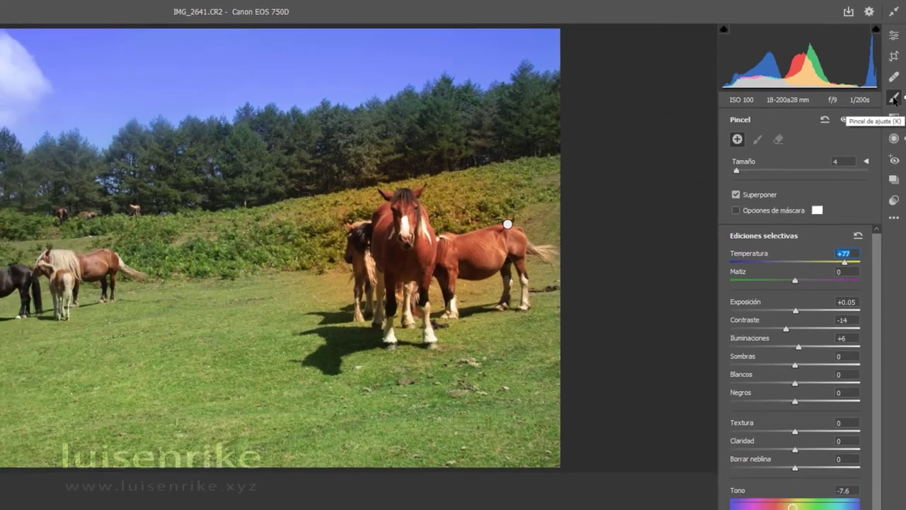
{"action": "key", "text": "bracketright"}
{"action": "key", "text": "bracketright"}
{"action": "key", "text": "bracketright"}
{"action": "key", "text": "bracketright"}
{"action": "key", "text": "bracketright"}
{"action": "key", "text": "bracketright"}
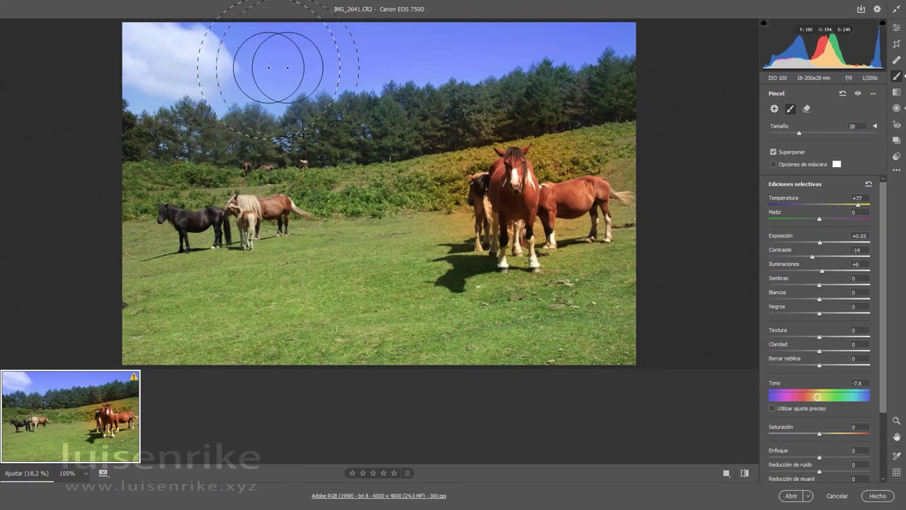
{"action": "left_click", "coordinate": [606, 45]}
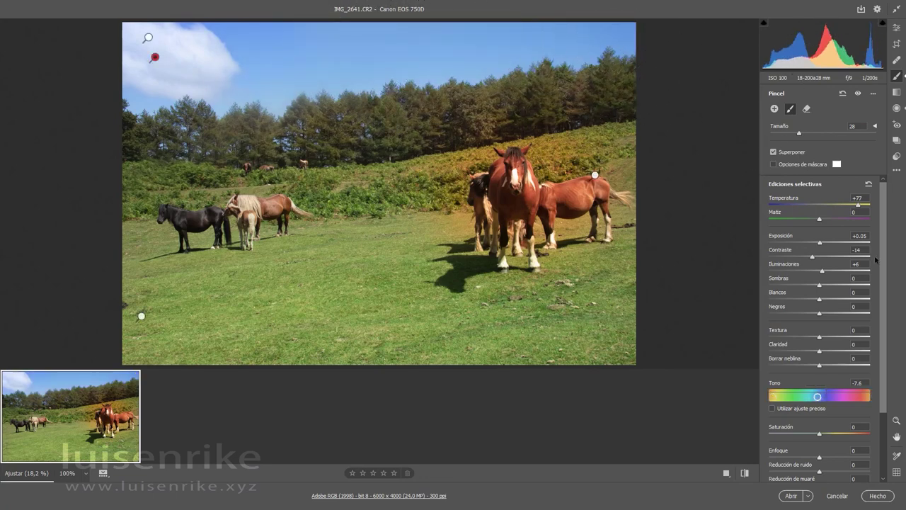
{"action": "left_click", "coordinate": [868, 184]}
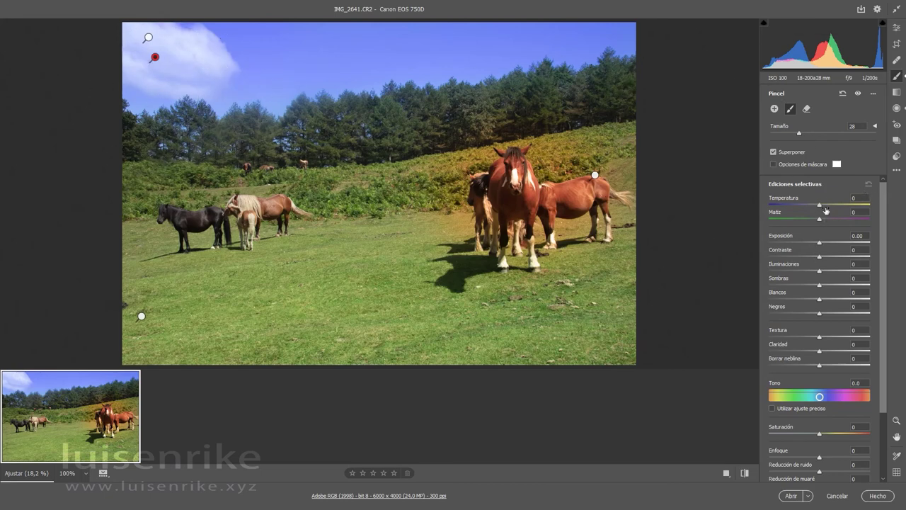
{"action": "left_click_drag", "start_coordinate": [819, 205], "coordinate": [774, 206]}
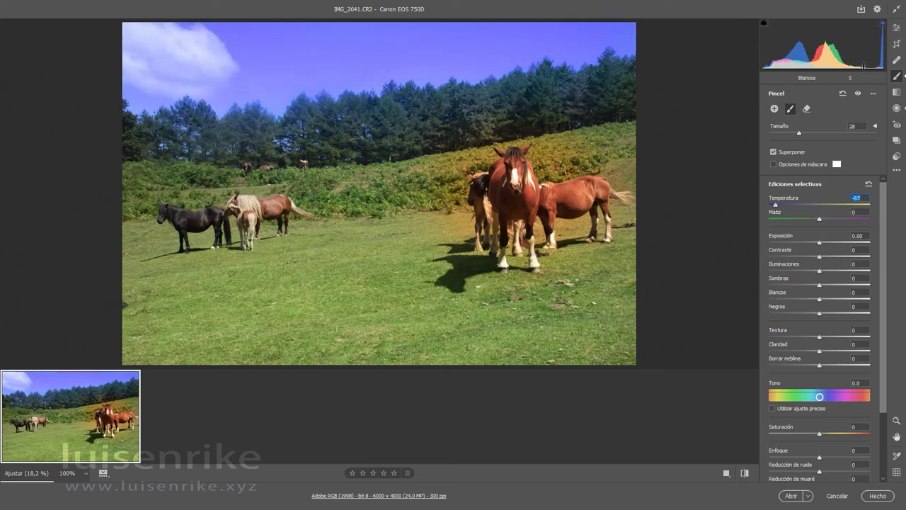
Compare the horse photo with and without the cooler sky and the other brush adjustments
{"action": "left_click", "coordinate": [857, 97]}
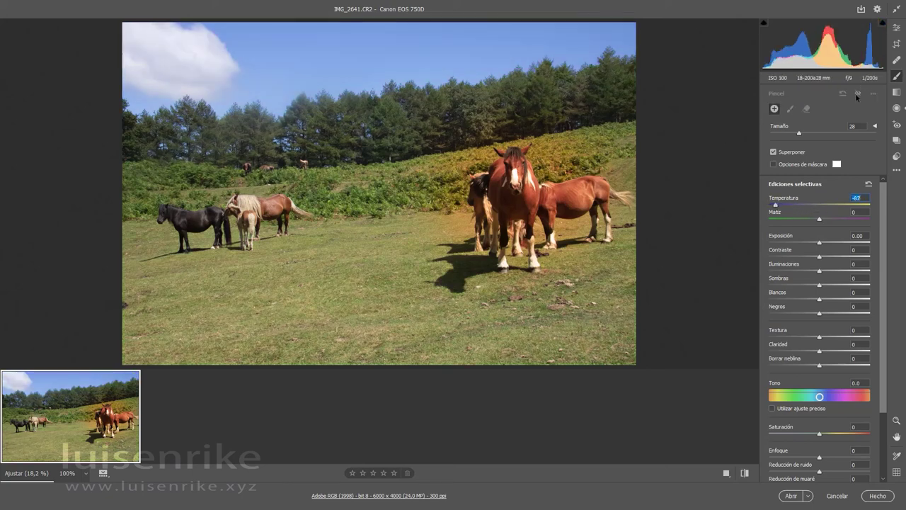
{"action": "left_click", "coordinate": [856, 97]}
{"action": "left_click", "coordinate": [857, 97]}
{"action": "left_click", "coordinate": [857, 97]}
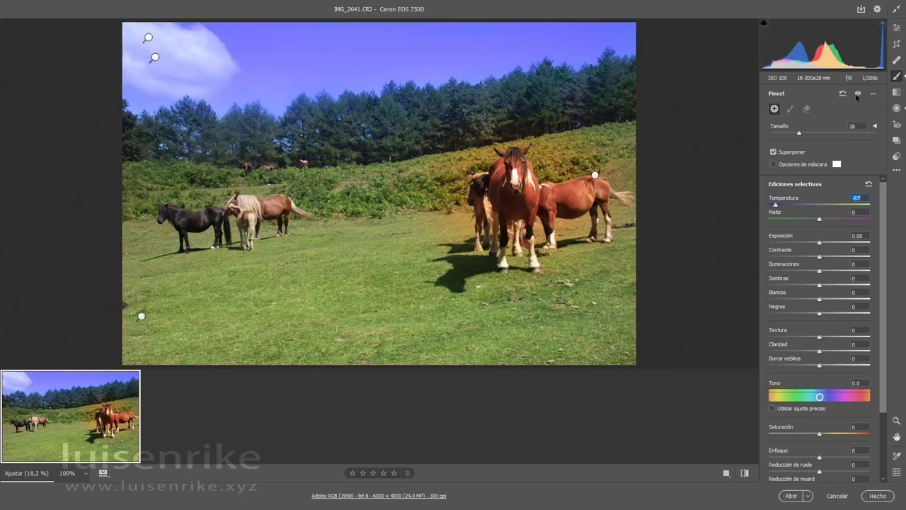
Paint a new brush adjustment over the grass, with the other settings reset and Matiz at -100
{"action": "left_click", "coordinate": [208, 318]}
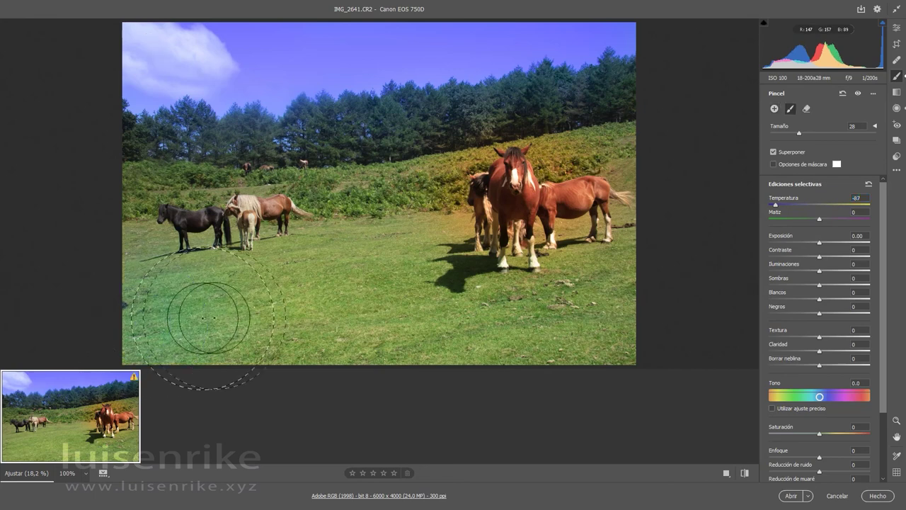
{"action": "mouse_move", "coordinate": [208, 318]}
{"action": "left_mouse_down"}
{"action": "mouse_move", "coordinate": [614, 317]}
{"action": "mouse_move", "coordinate": [186, 322]}
{"action": "left_mouse_up"}
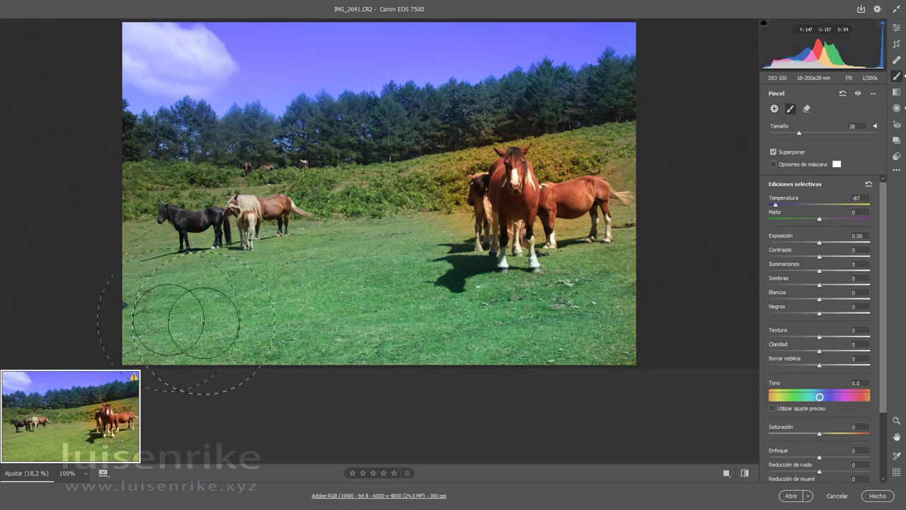
{"action": "left_click", "coordinate": [867, 185]}
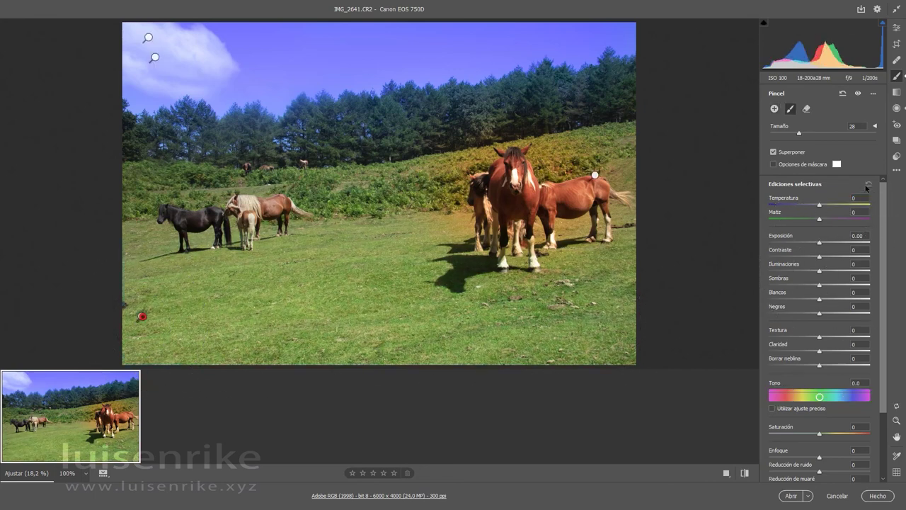
{"action": "left_click", "coordinate": [820, 246]}
{"action": "left_click_drag", "start_coordinate": [819, 220], "coordinate": [764, 218]}
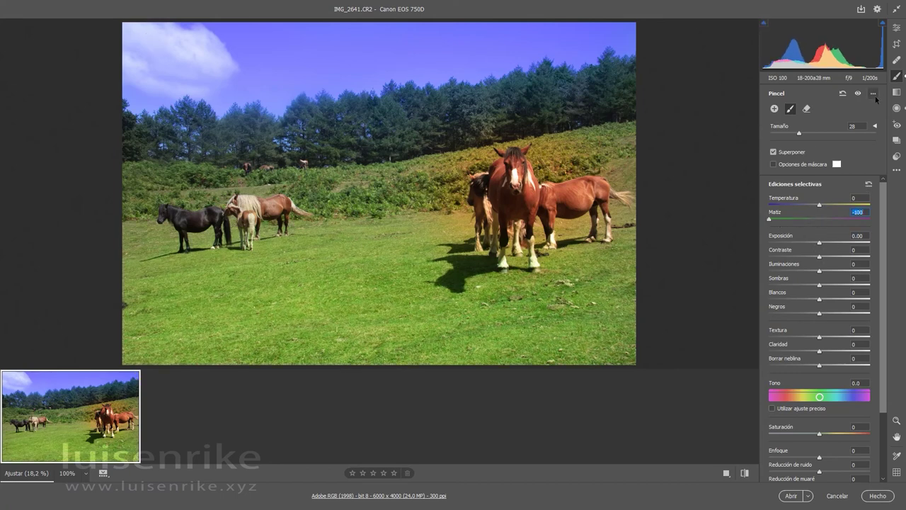
Compare the greener grass and the sky with and without the brush adjustments
{"action": "left_click", "coordinate": [856, 97]}
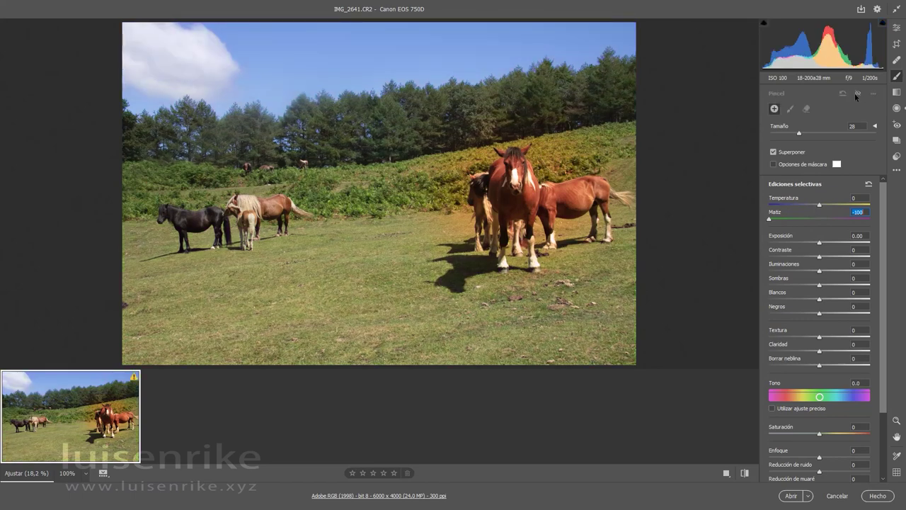
{"action": "left_click", "coordinate": [856, 97]}
{"action": "left_click", "coordinate": [856, 97]}
{"action": "left_click", "coordinate": [856, 97]}
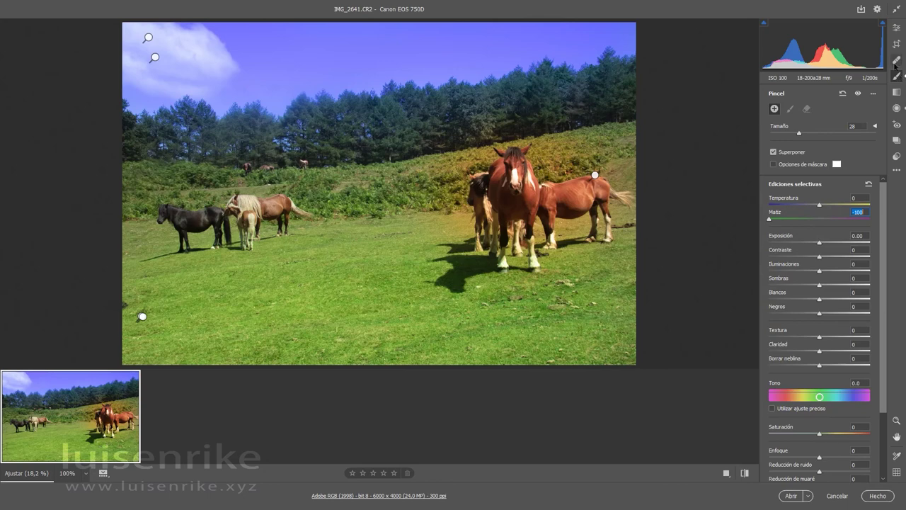
Crop IMG_2641 around the horses on the right to about 3961 x 2540 px, repositioning the photo to frame them fully
{"action": "left_click", "coordinate": [896, 44]}
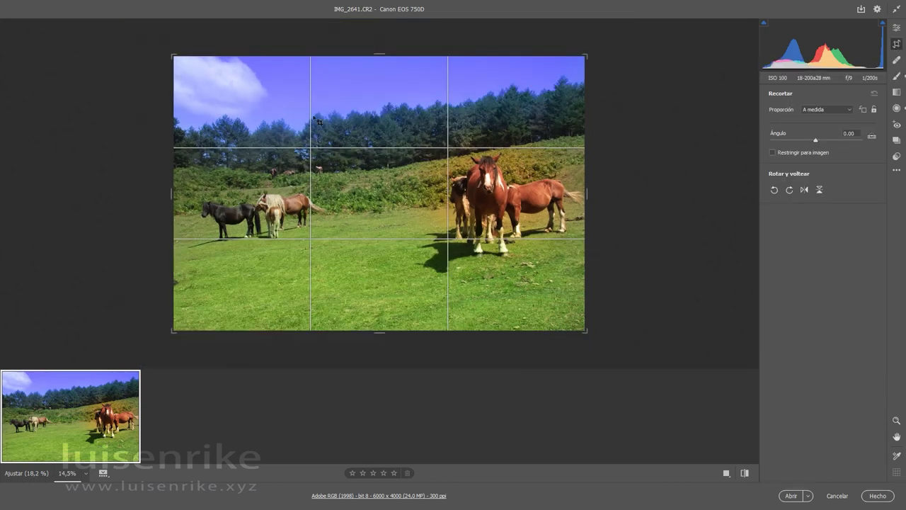
{"action": "left_click_drag", "start_coordinate": [173, 57], "coordinate": [255, 70]}
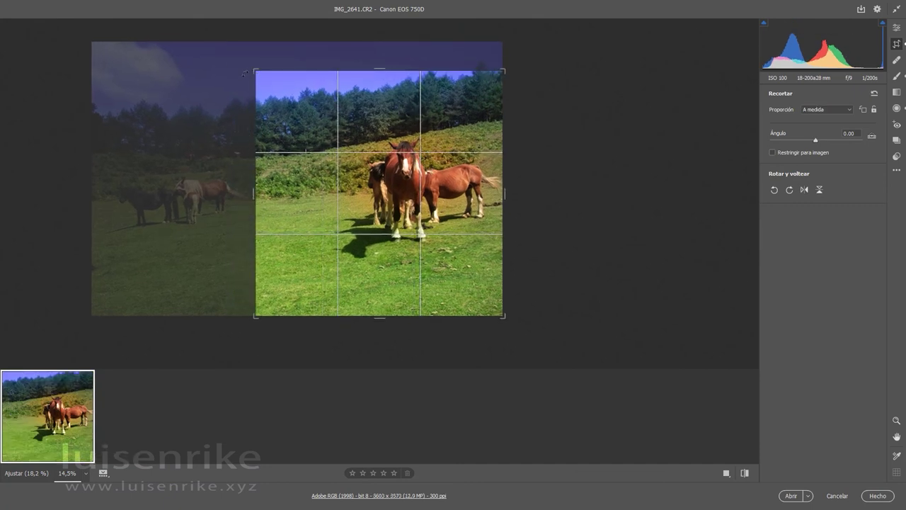
{"action": "left_click_drag", "start_coordinate": [252, 70], "coordinate": [232, 142]}
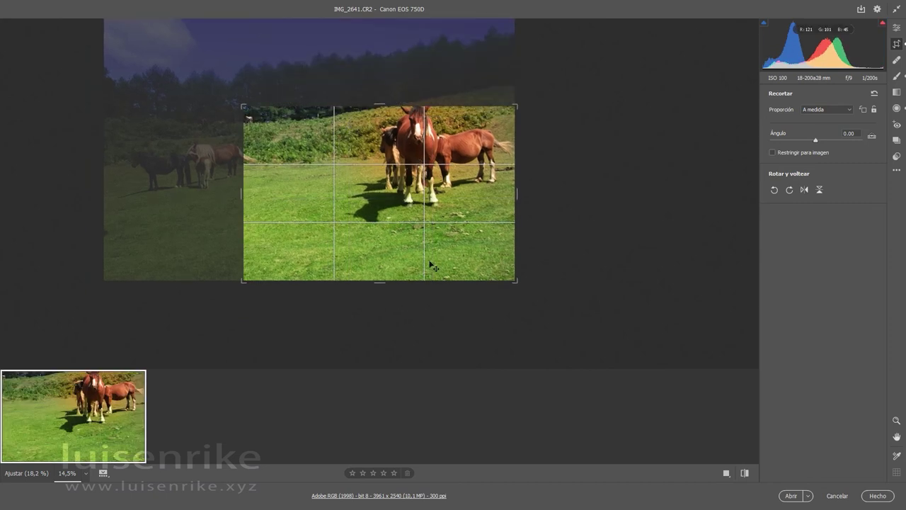
{"action": "left_click_drag", "start_coordinate": [427, 265], "coordinate": [425, 305]}
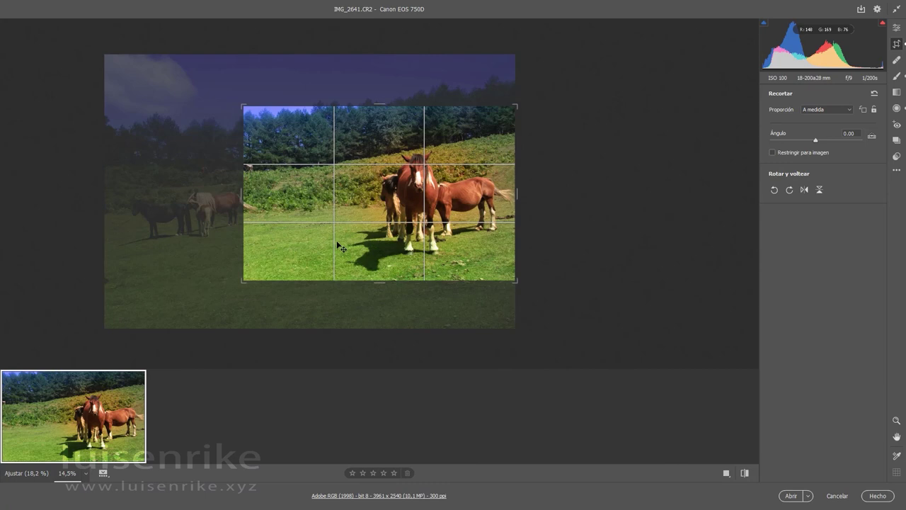
Try straightening the crop along a line drawn across the hillside, and return Ángulo to 0.00
{"action": "left_click", "coordinate": [872, 138]}
{"action": "left_click_drag", "start_coordinate": [274, 211], "coordinate": [538, 164]}
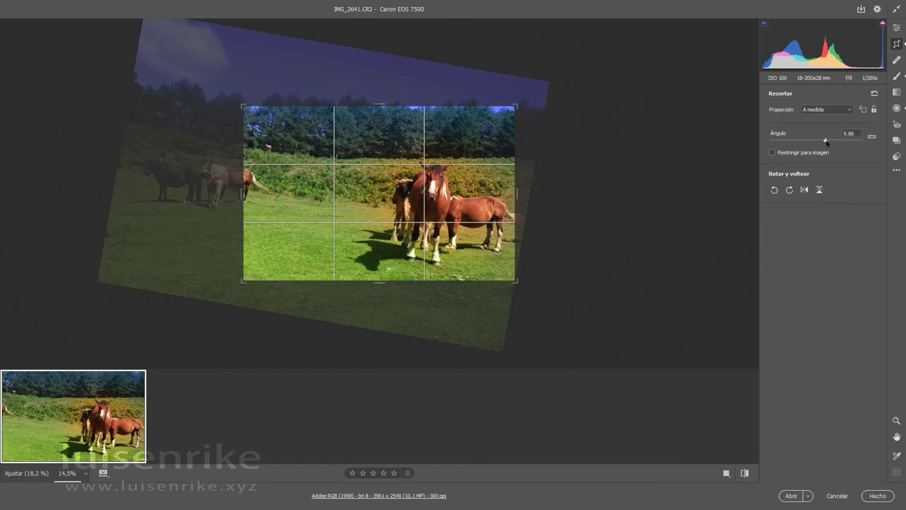
{"action": "left_click_drag", "start_coordinate": [825, 141], "coordinate": [817, 141]}
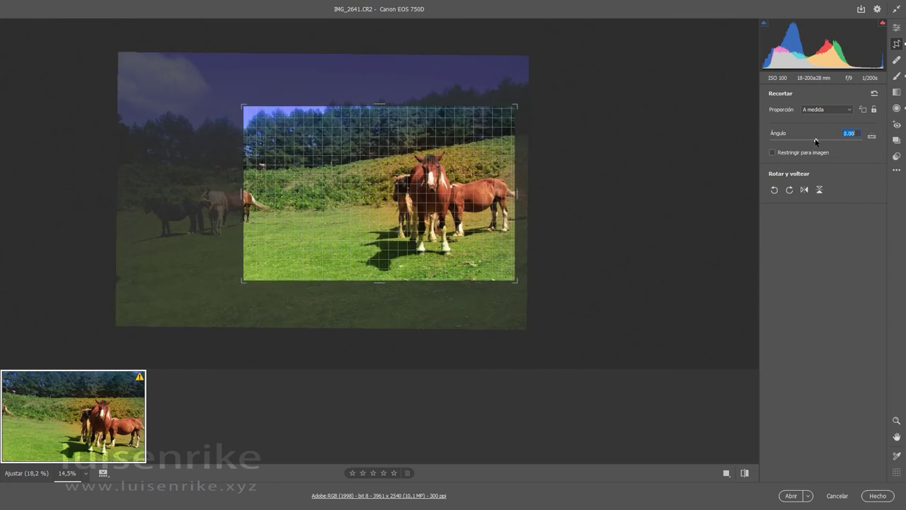
Apply the crop and open the edited IMG_2641 in Photoshop
{"action": "key", "text": "Return"}
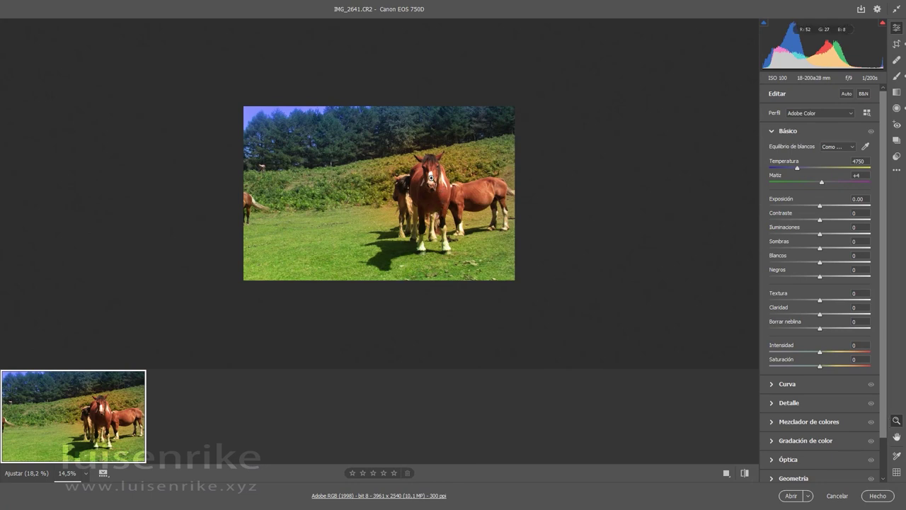
{"action": "left_click", "coordinate": [791, 497]}
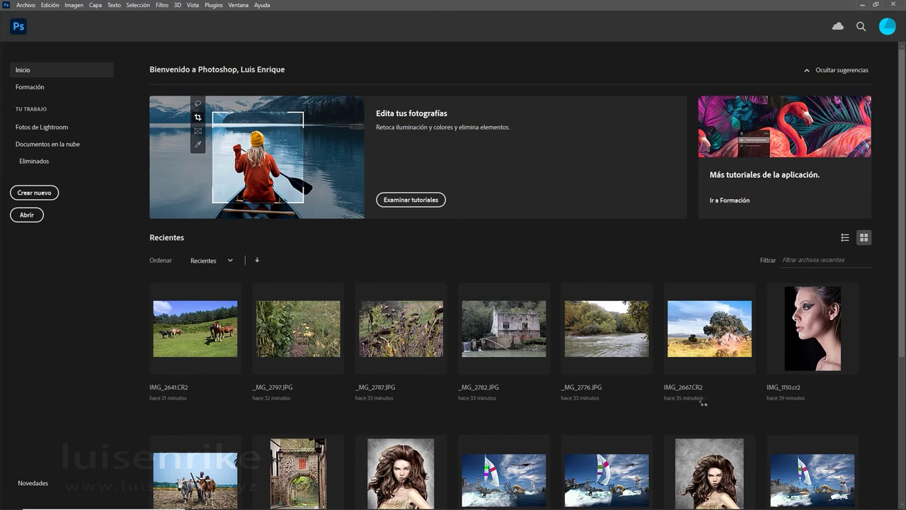